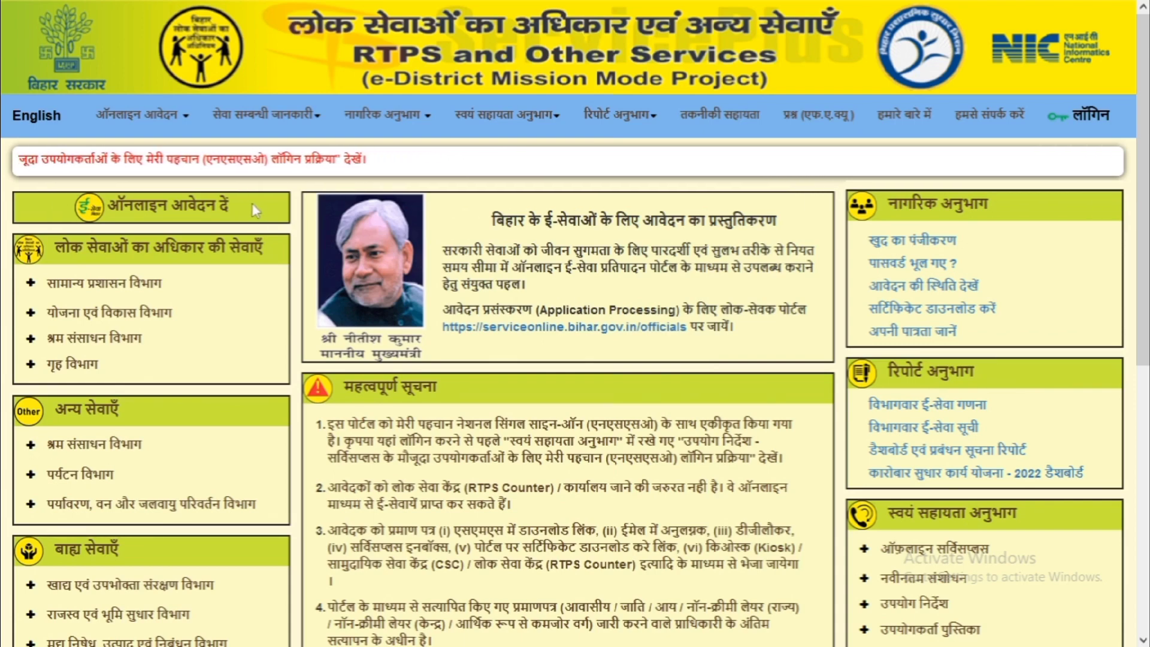
Go back to the RTPS search results and open the RTPS-3 portal home page
mouse_move(46, 39)
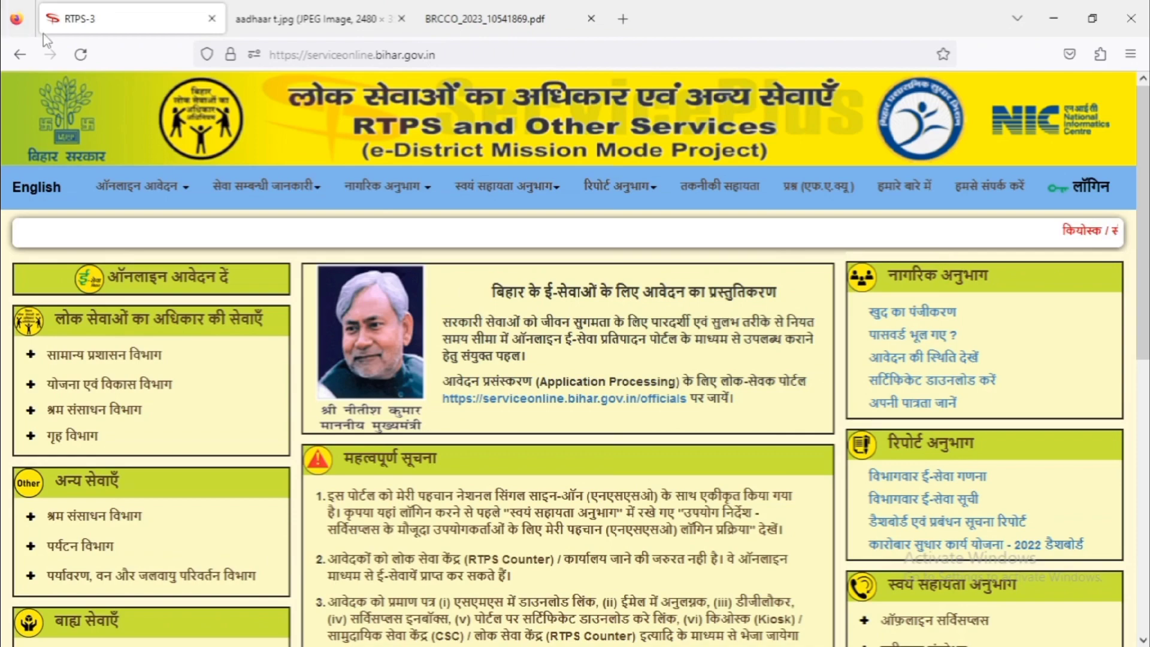
click(21, 55)
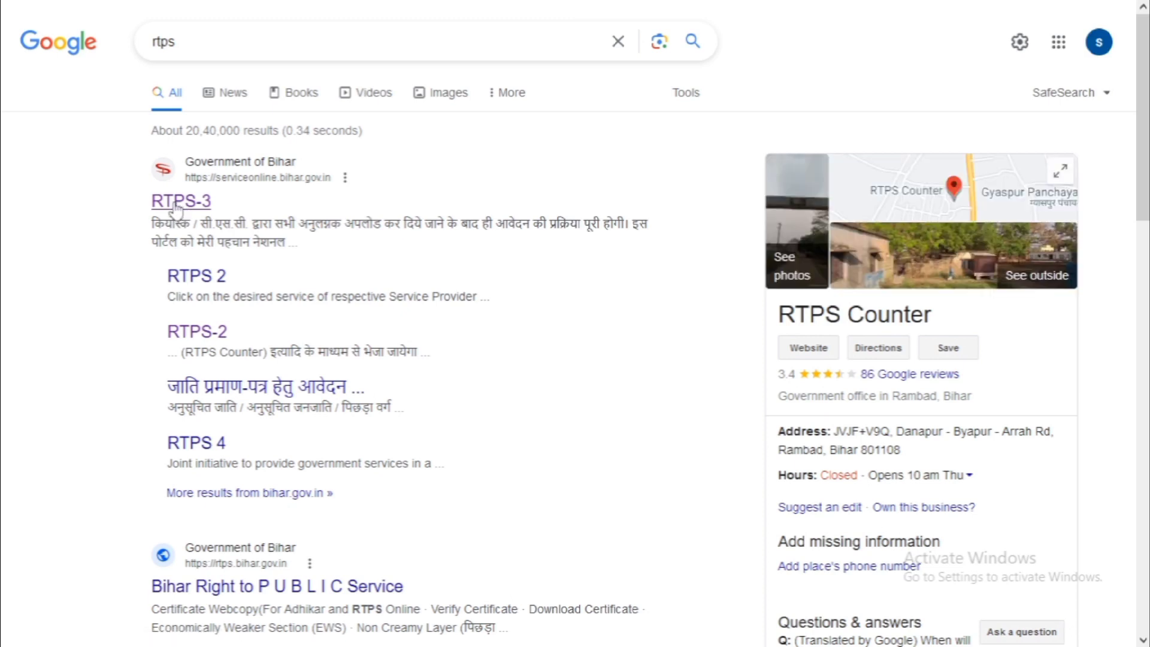
click(174, 205)
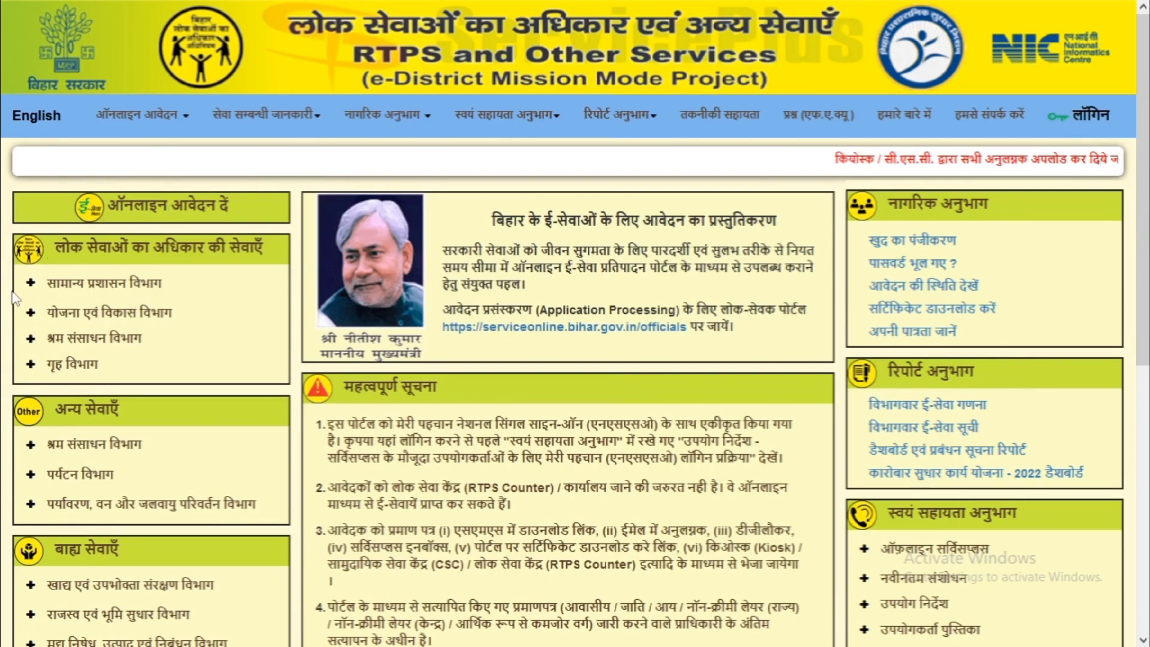
Under सामान्य प्रशासन विभाग, open the Revenue Officer level आवासीय प्रमाण-पत्र Form-XII
click(111, 293)
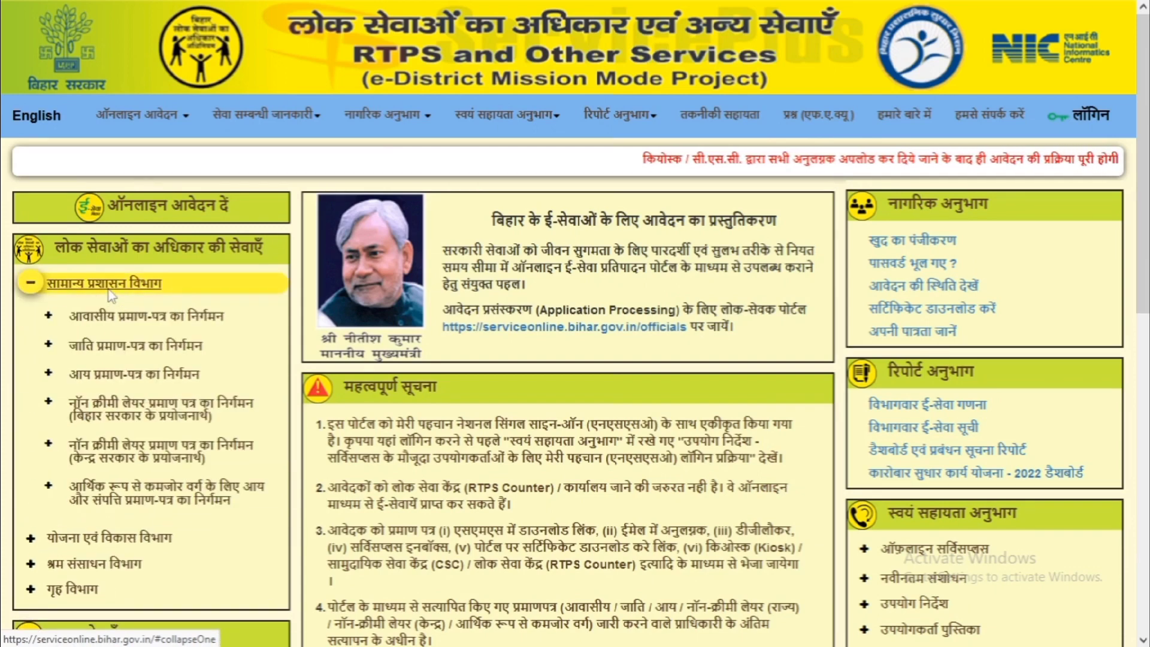
click(134, 330)
click(114, 348)
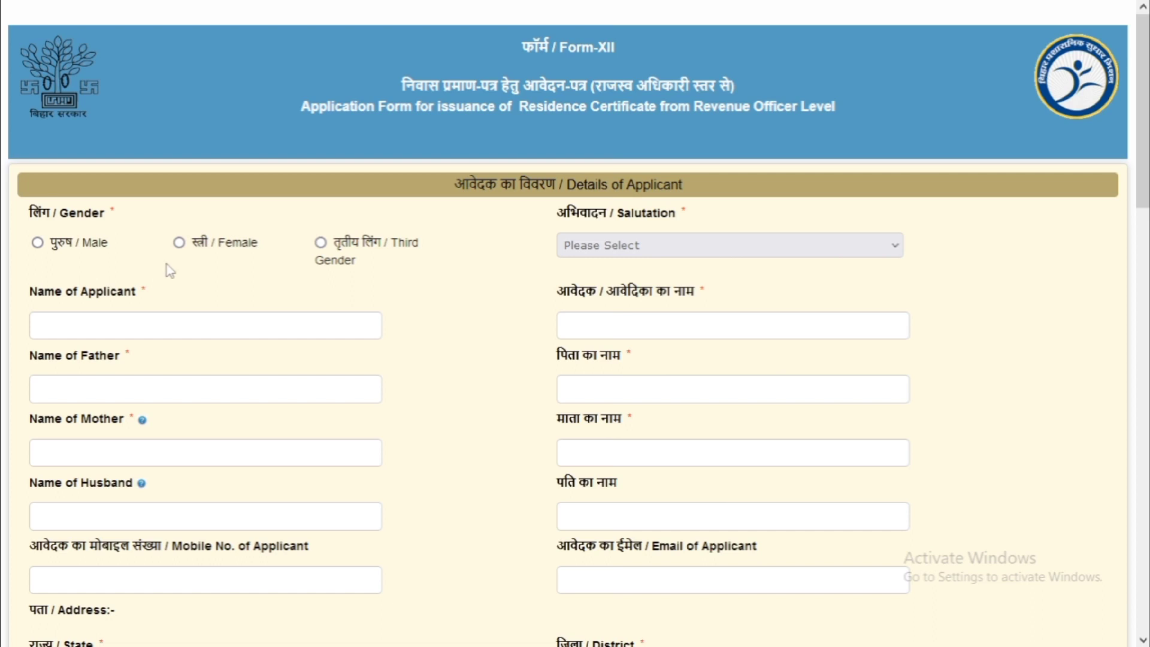
Mark the applicant as female and enter her name and her father's name, fixing the Hindi spelling
click(179, 243)
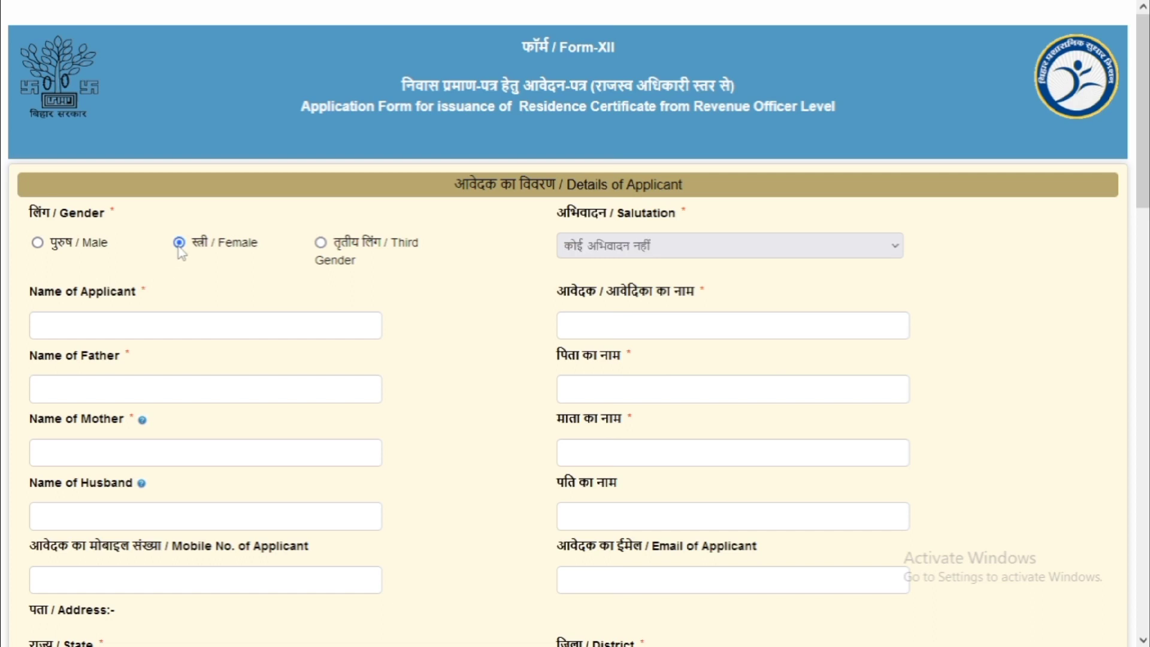
click(180, 323)
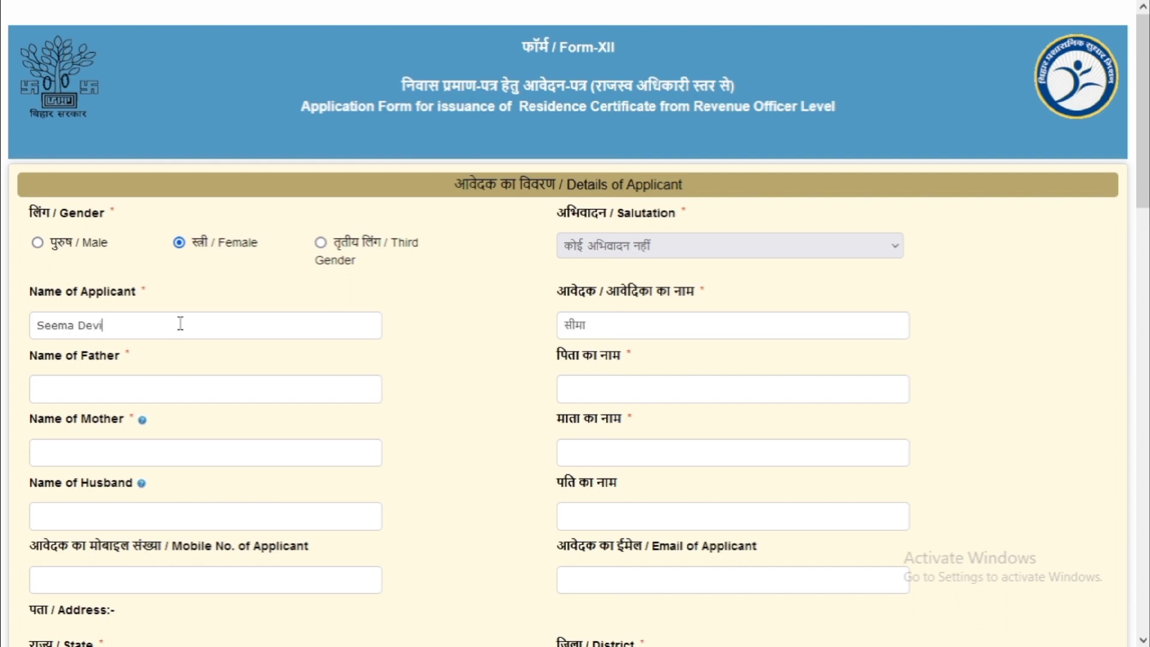
key(Tab)
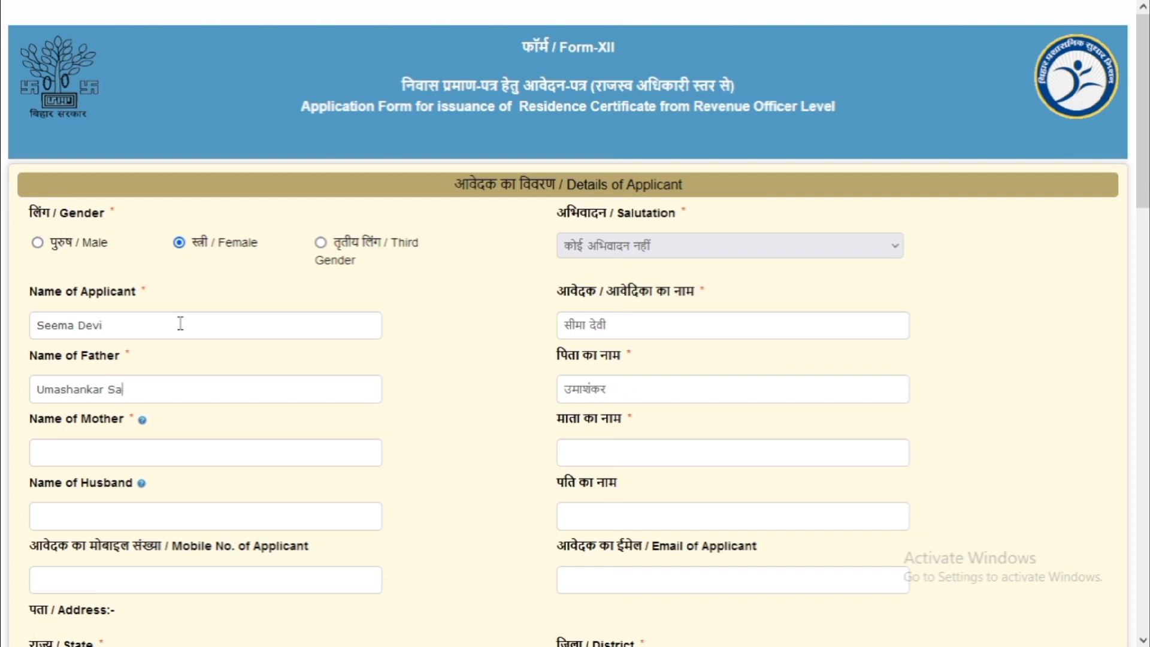
key(Tab)
click(620, 397)
text(a)
key(BackSpace)
Enter the mother's name and the husband's name
click(308, 461)
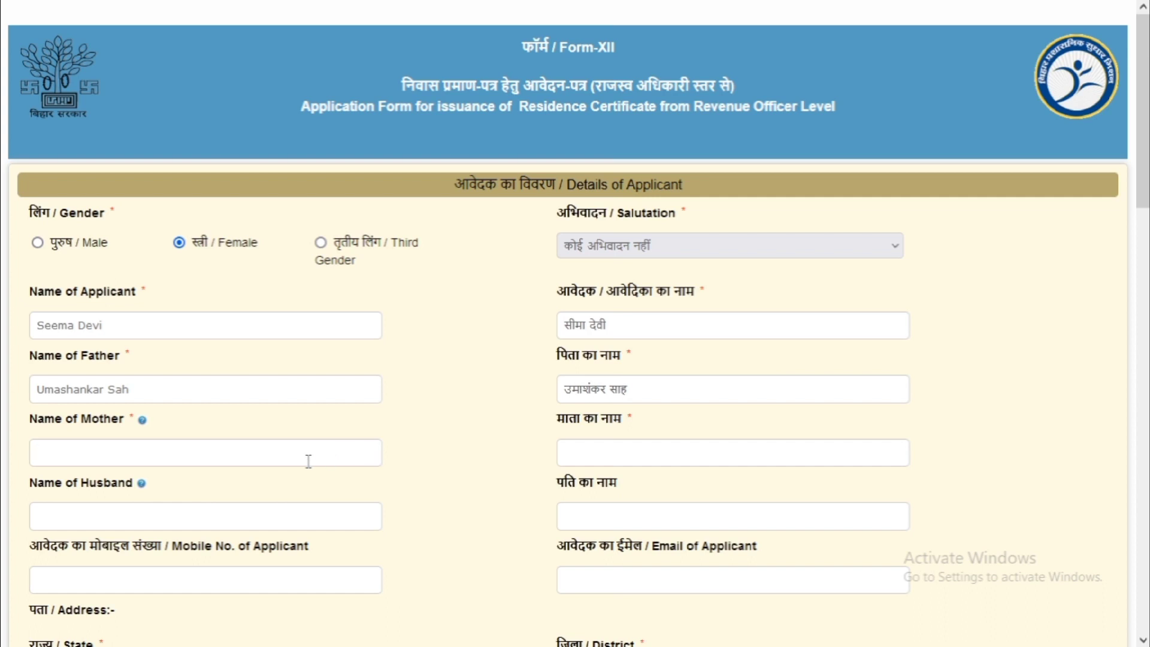
scroll(264, 461, down, 2)
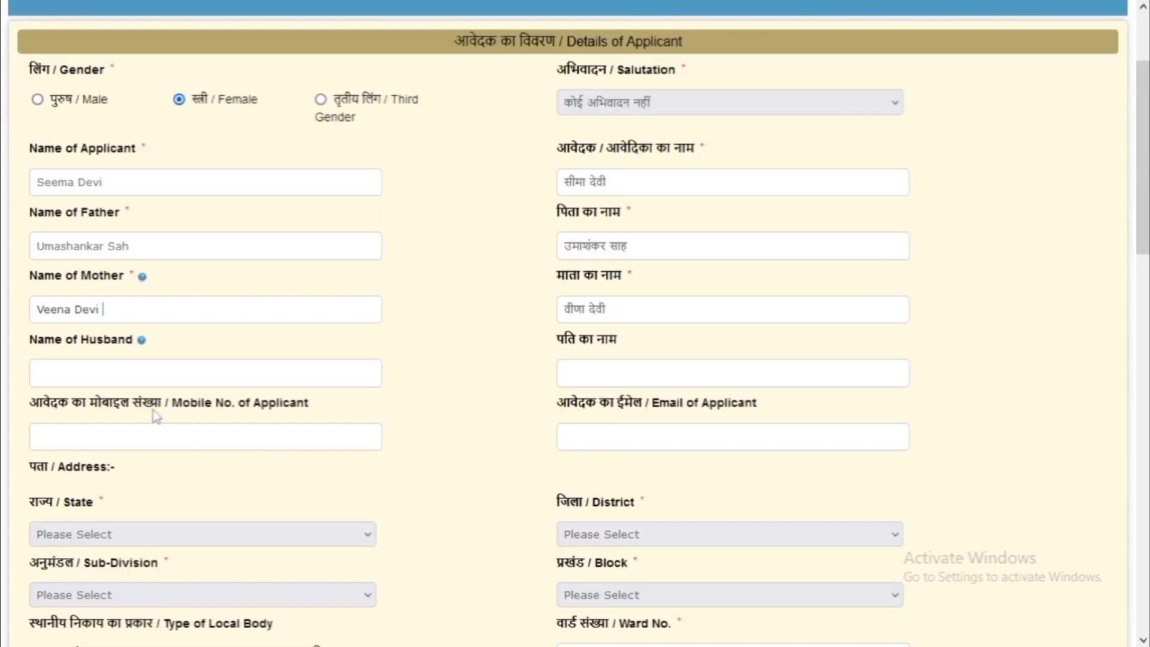
drag(38, 353, 98, 360)
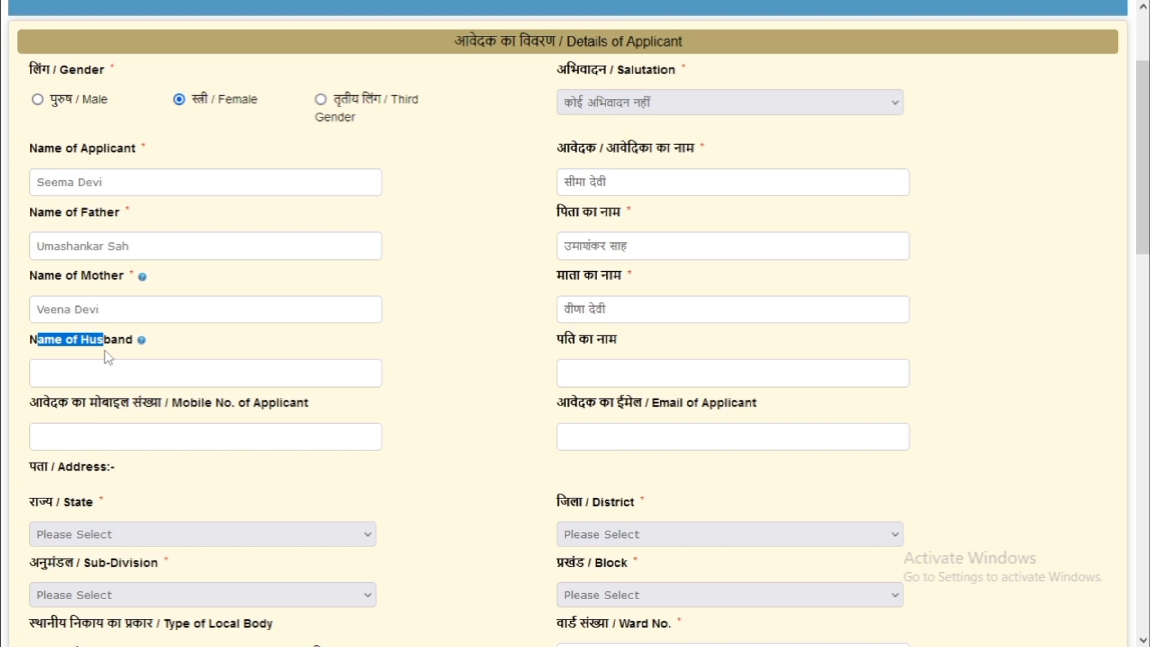
click(88, 381)
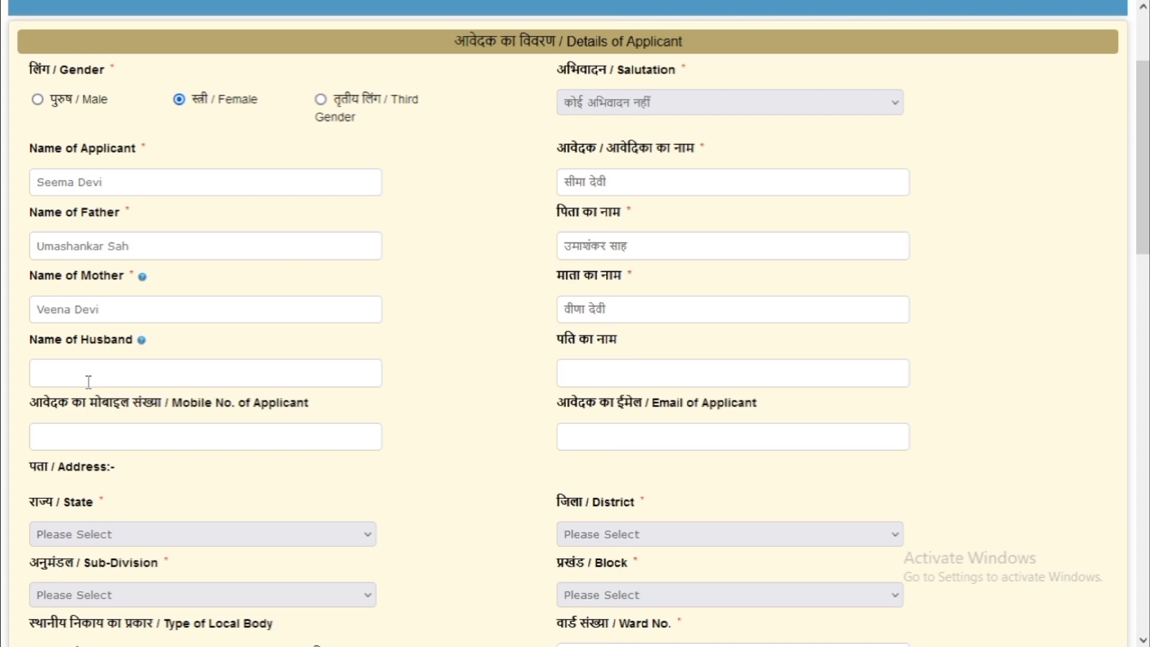
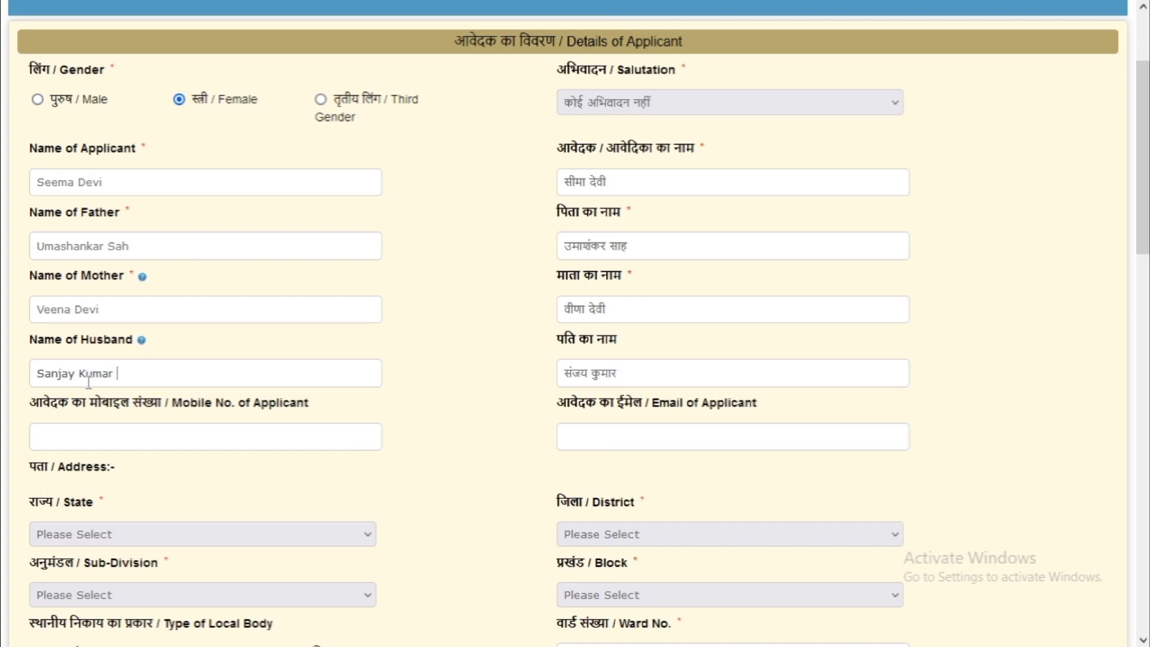
drag(93, 382, 101, 384)
click(70, 444)
scroll(409, 436, down, 2)
click(70, 395)
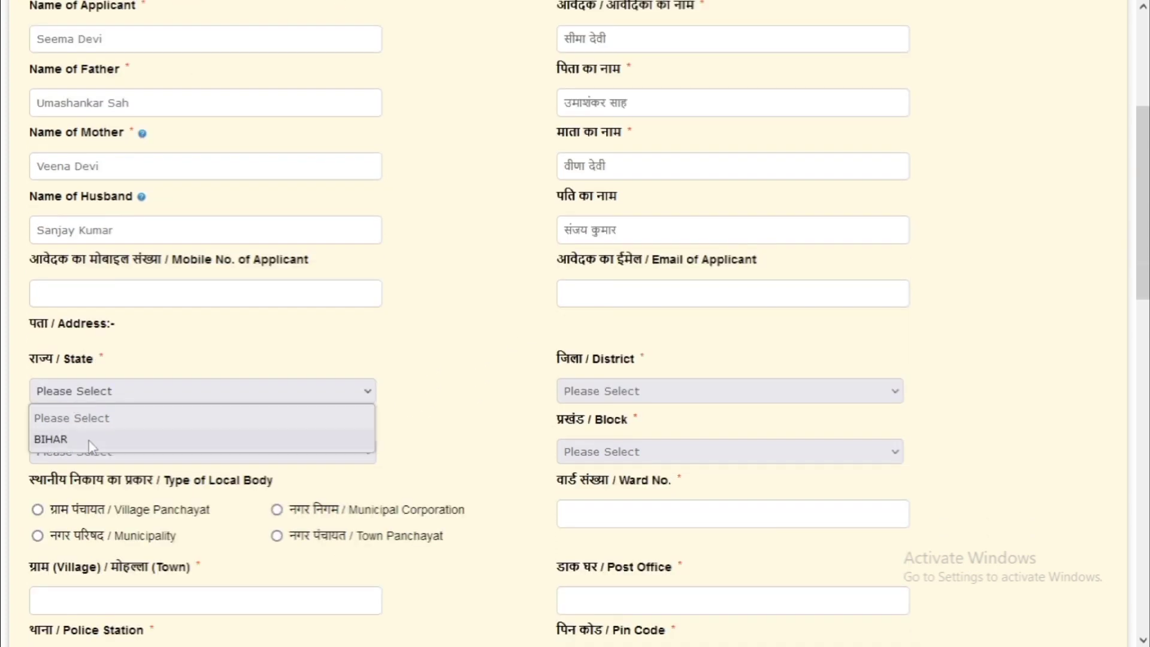
click(90, 443)
click(613, 395)
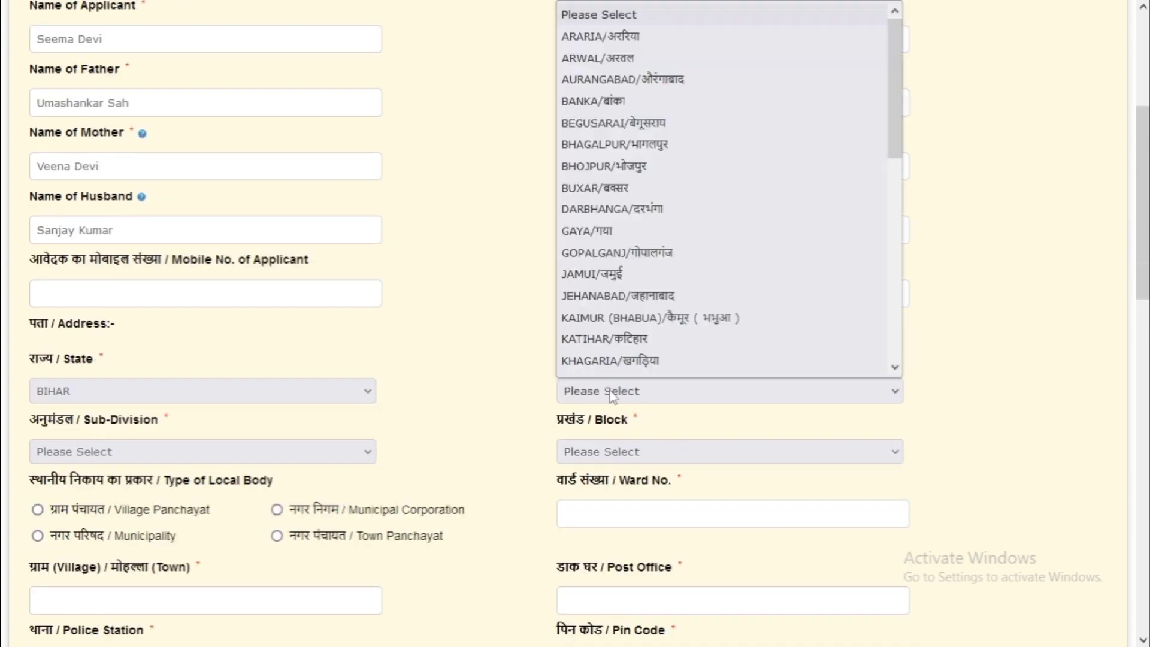
click(587, 231)
scroll(211, 390, down, 2)
click(175, 313)
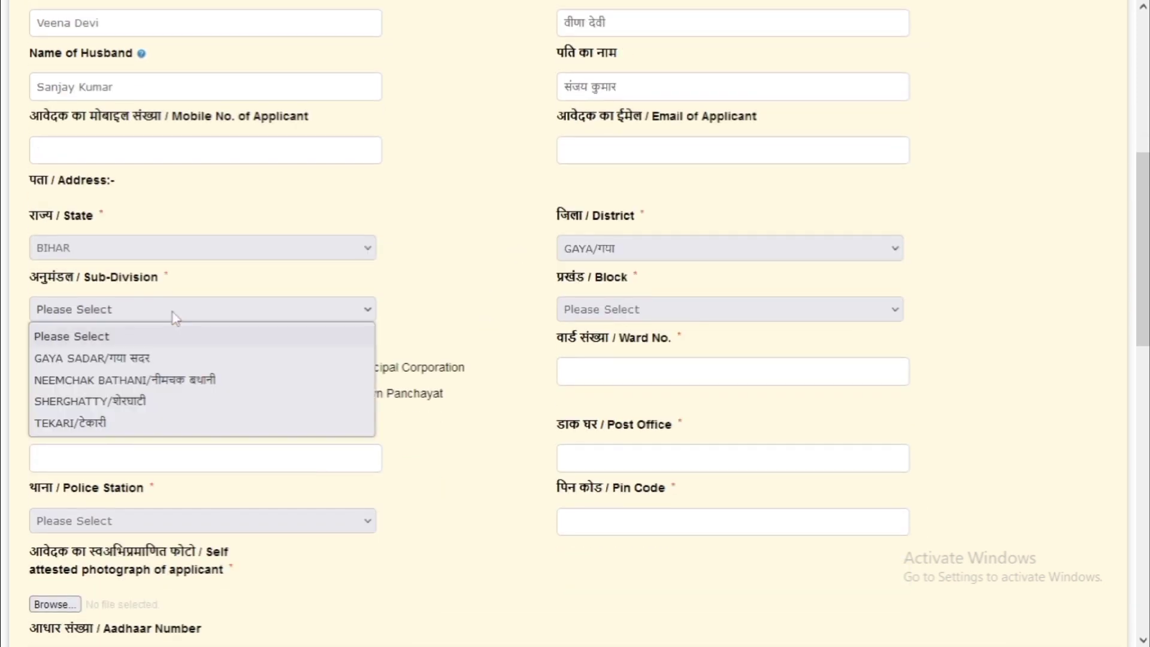
click(160, 381)
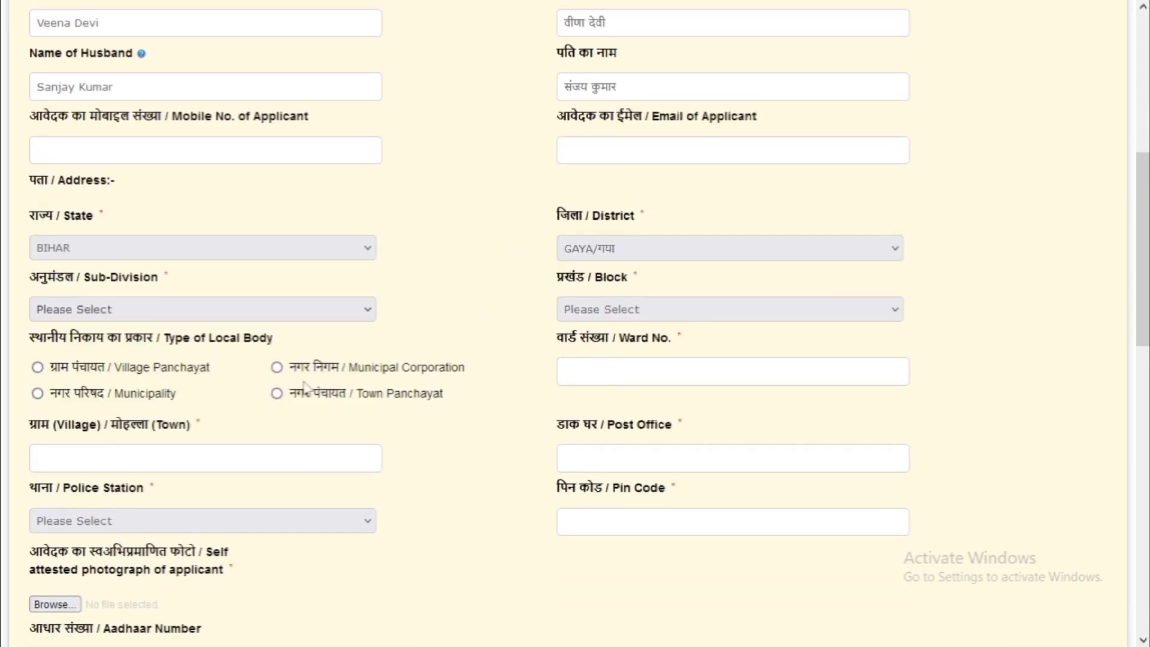
click(575, 310)
click(567, 367)
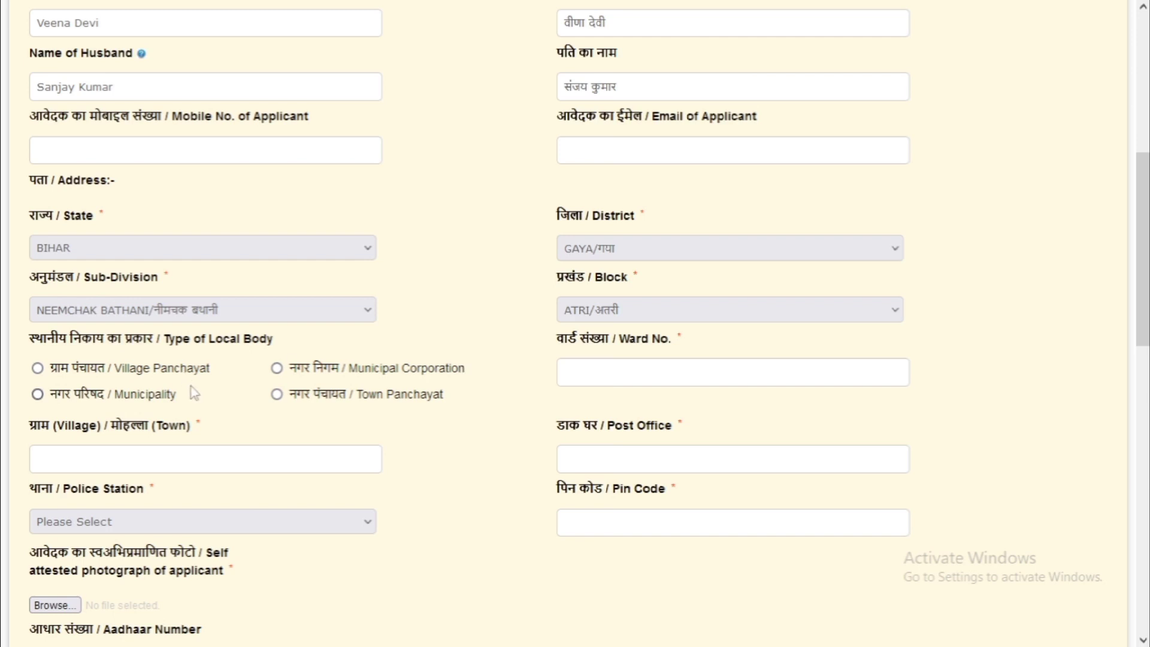
Set the local body type to Village Panchayat, with NARAWAT as the panchayat
click(37, 369)
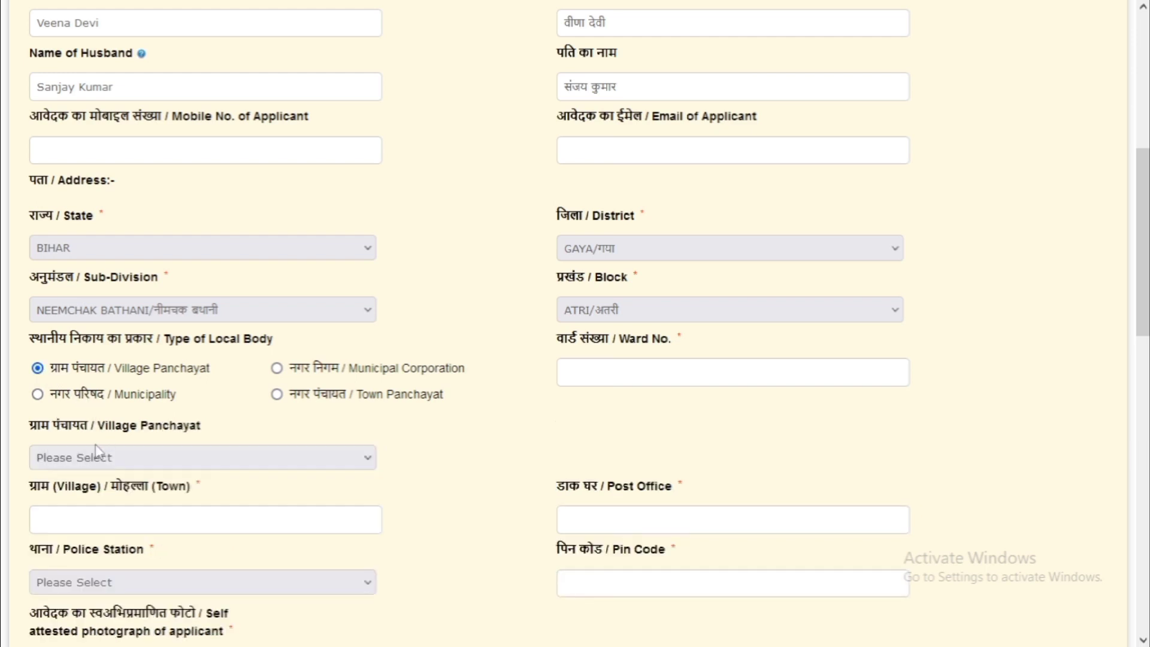
click(90, 456)
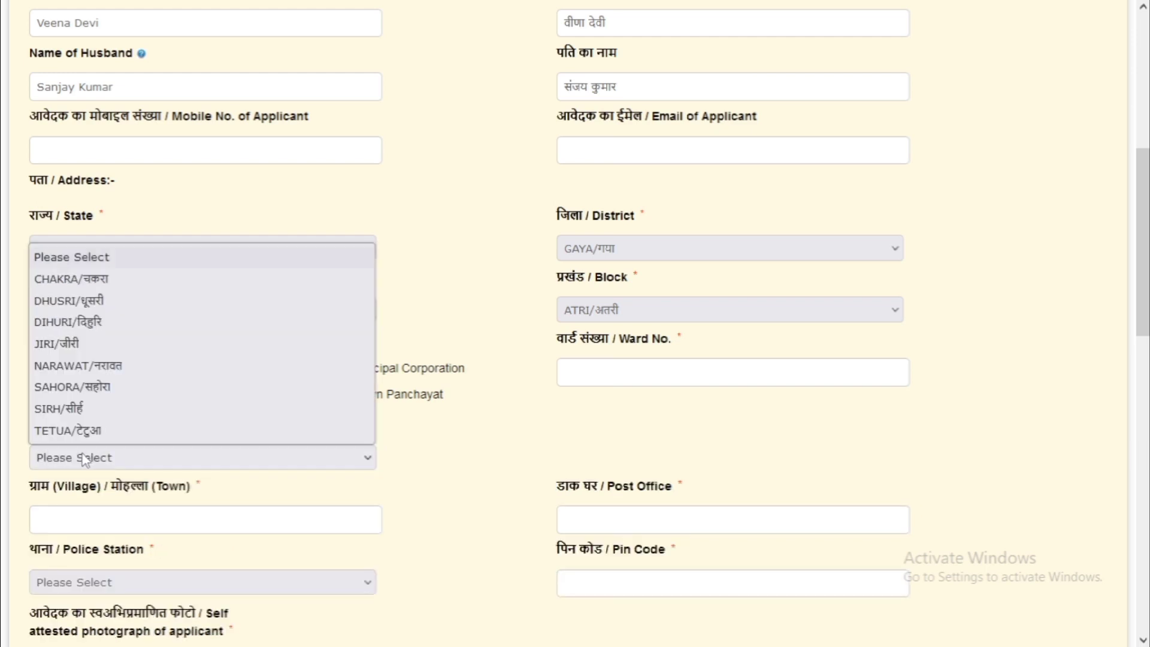
click(127, 371)
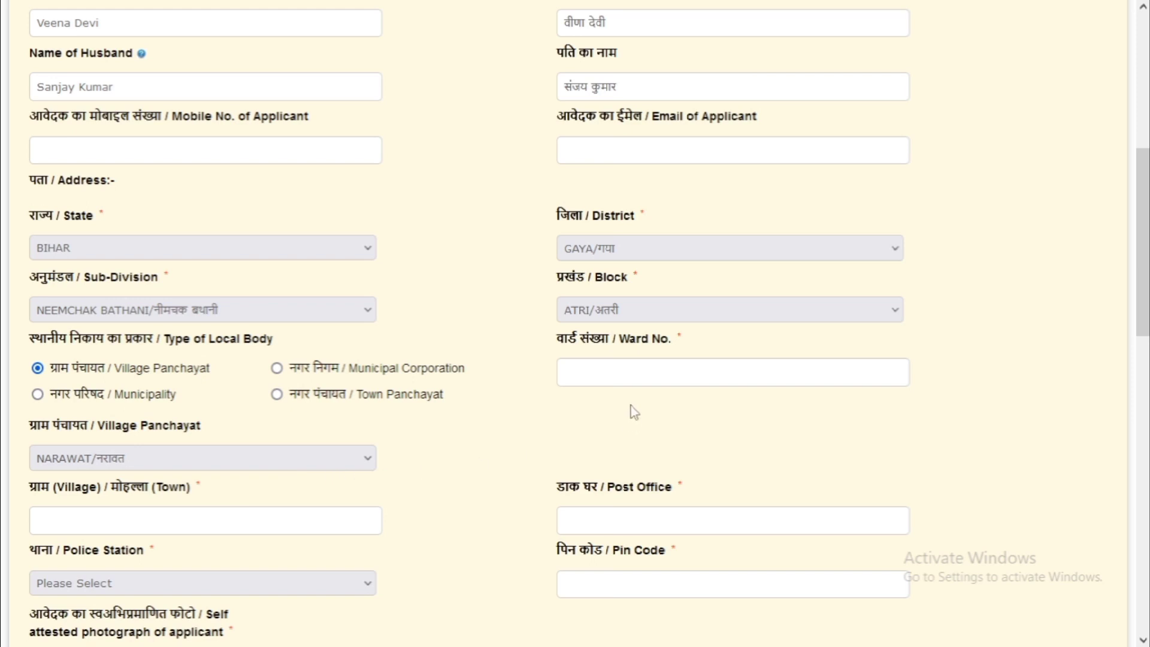
click(589, 363)
Enter ward number 12, village 'village/' and post office 'post/post'
text(12)
text(villa)
text(ge)
double_click(106, 487)
key(ctrl+c)
click(84, 530)
key(ctrl+v)
text(village)
key(Tab)
text(post/post)
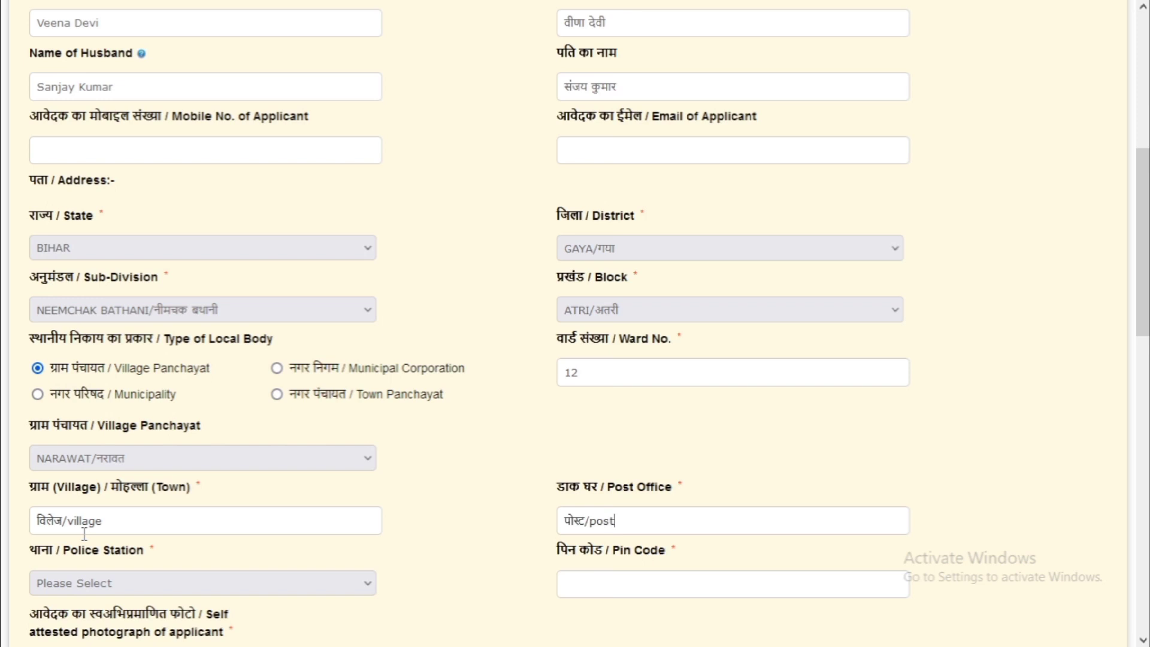
Choose Chakand as the police station and enter the pin code
scroll(83, 534, down, 2)
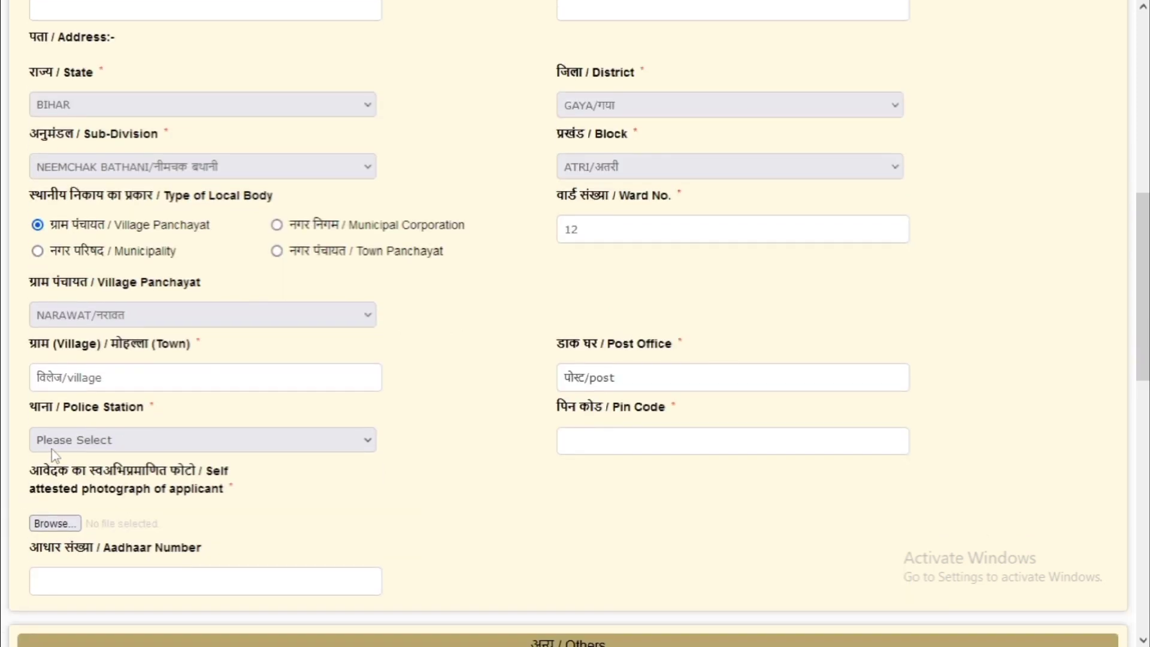
click(52, 447)
click(78, 250)
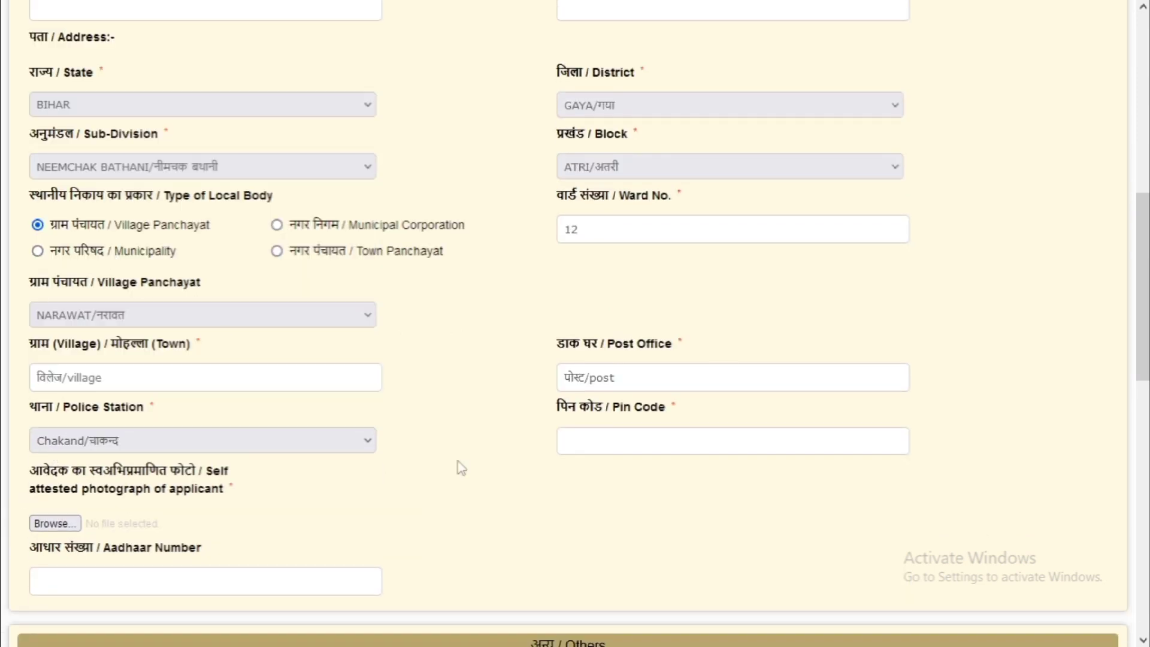
click(581, 434)
text(848444)
scroll(445, 446, down, 1)
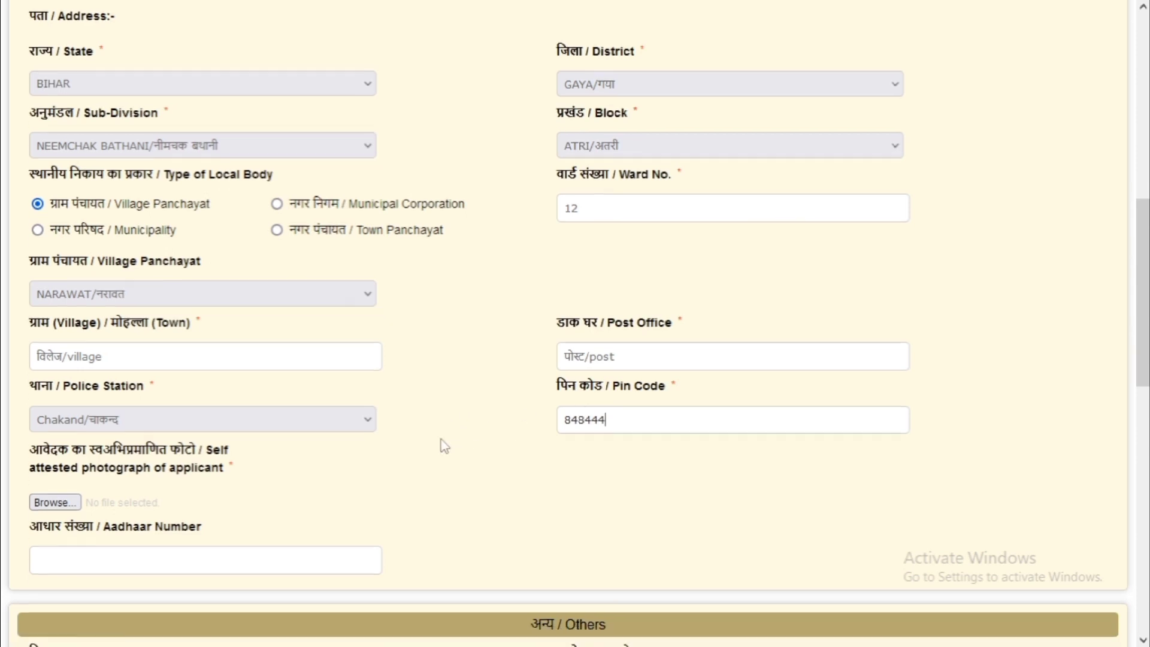
scroll(445, 446, down, 2)
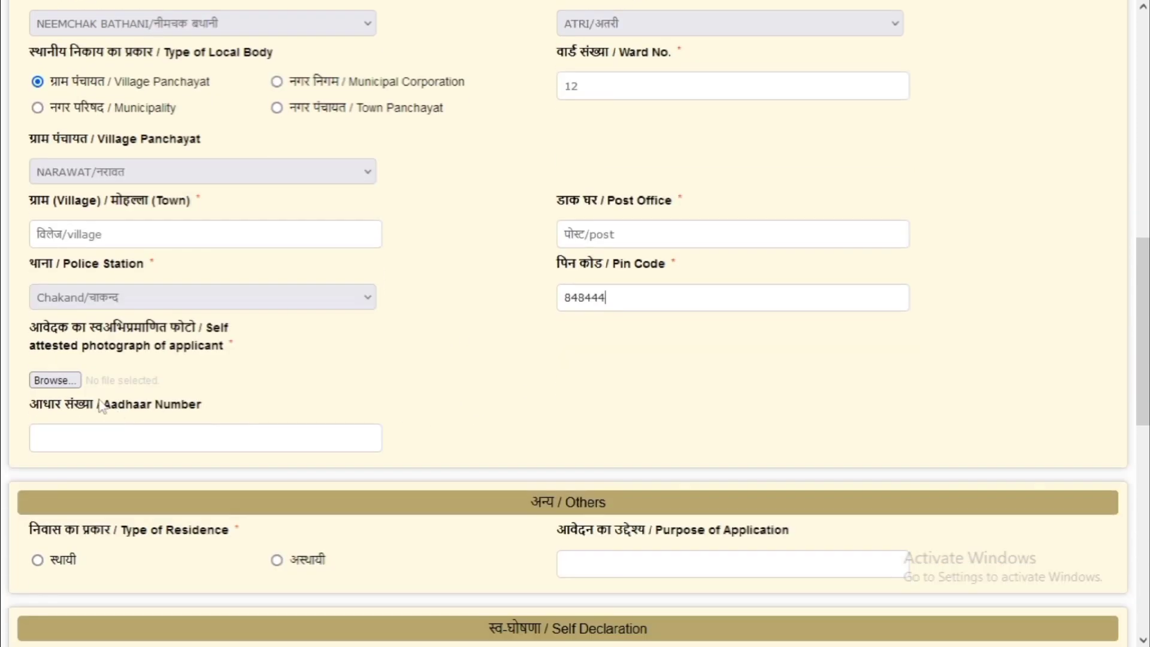
Pick the applicant's self-attested photo in the File Upload dialog and upload it
click(55, 380)
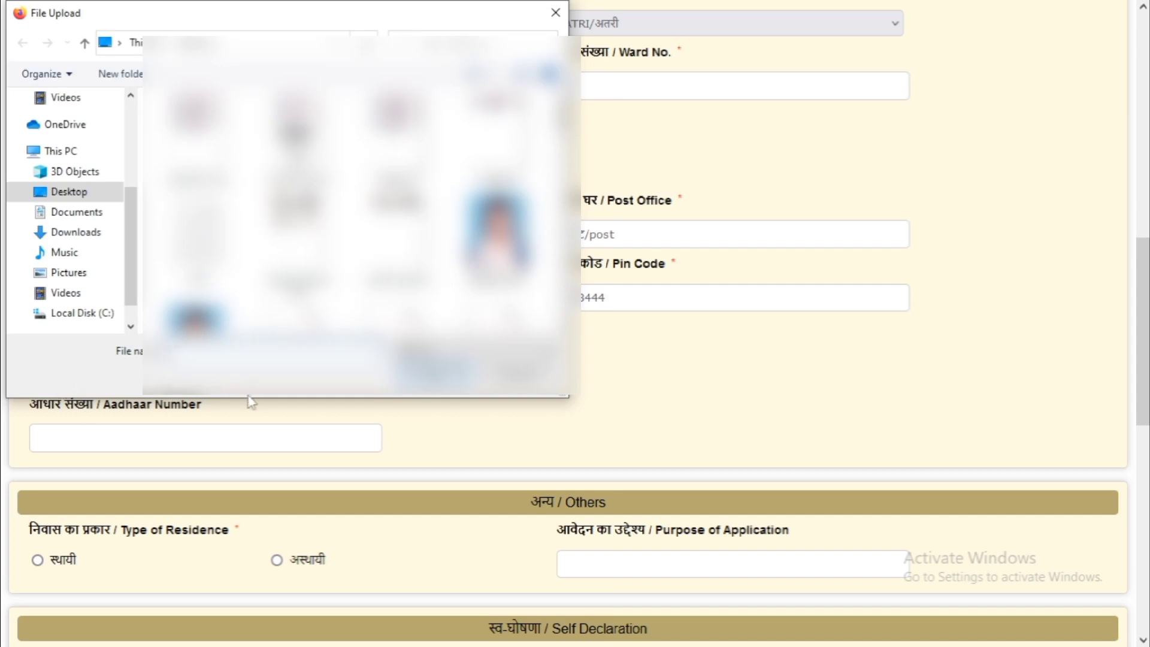
scroll(353, 210, down, 5)
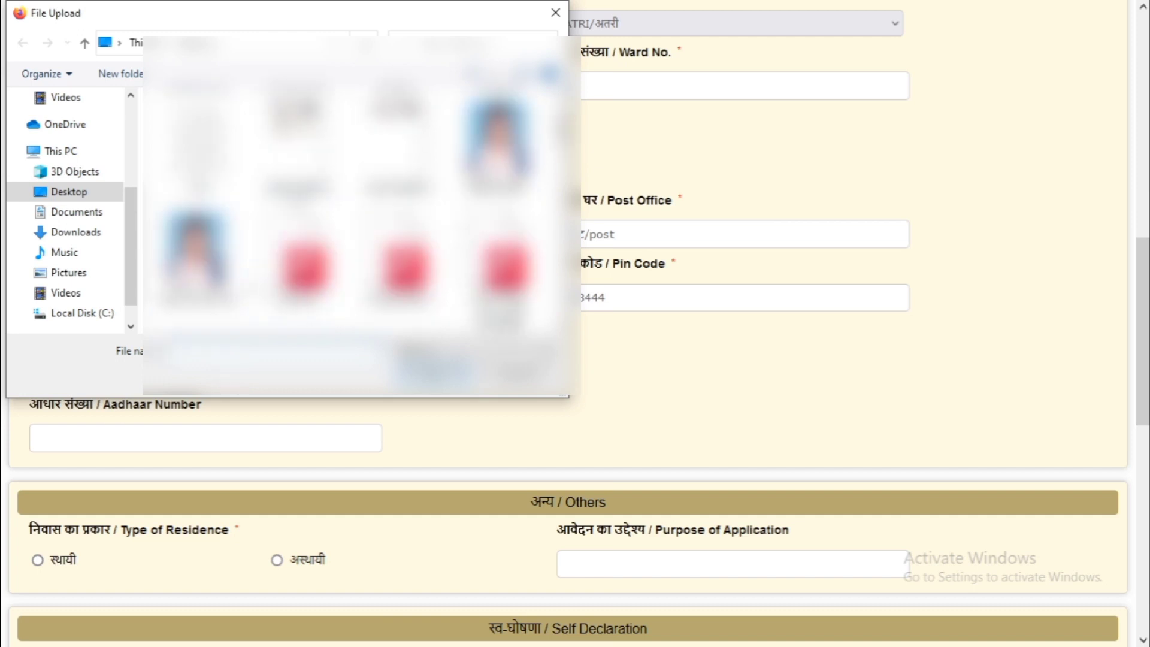
scroll(354, 210, down, 5)
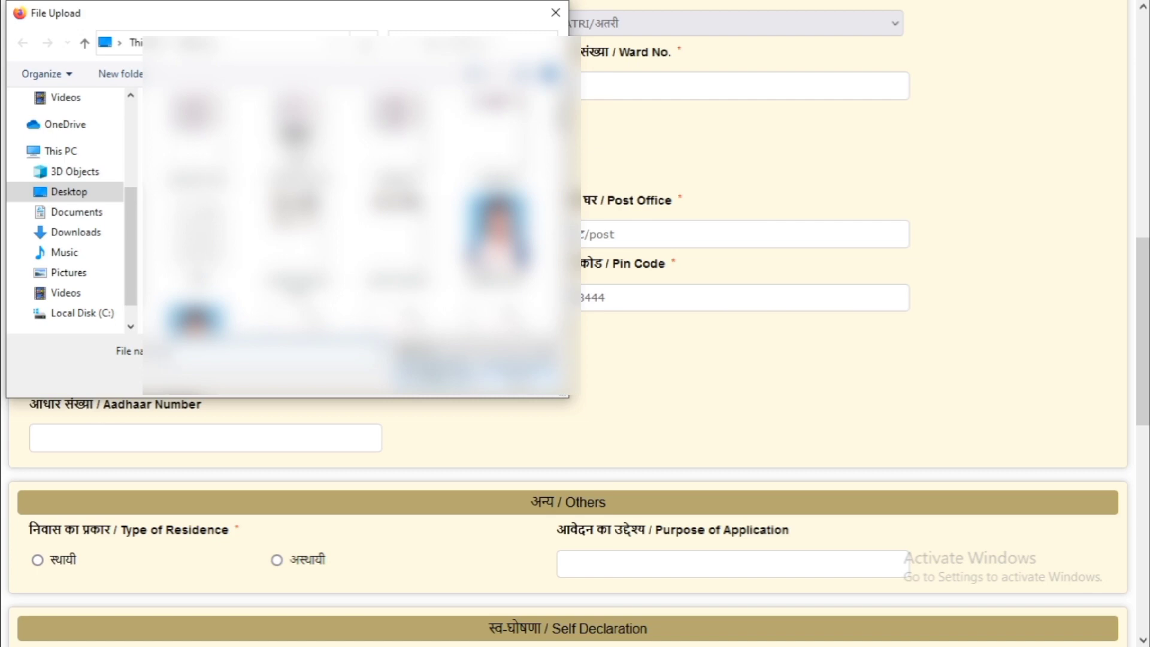
scroll(353, 209, down, 1)
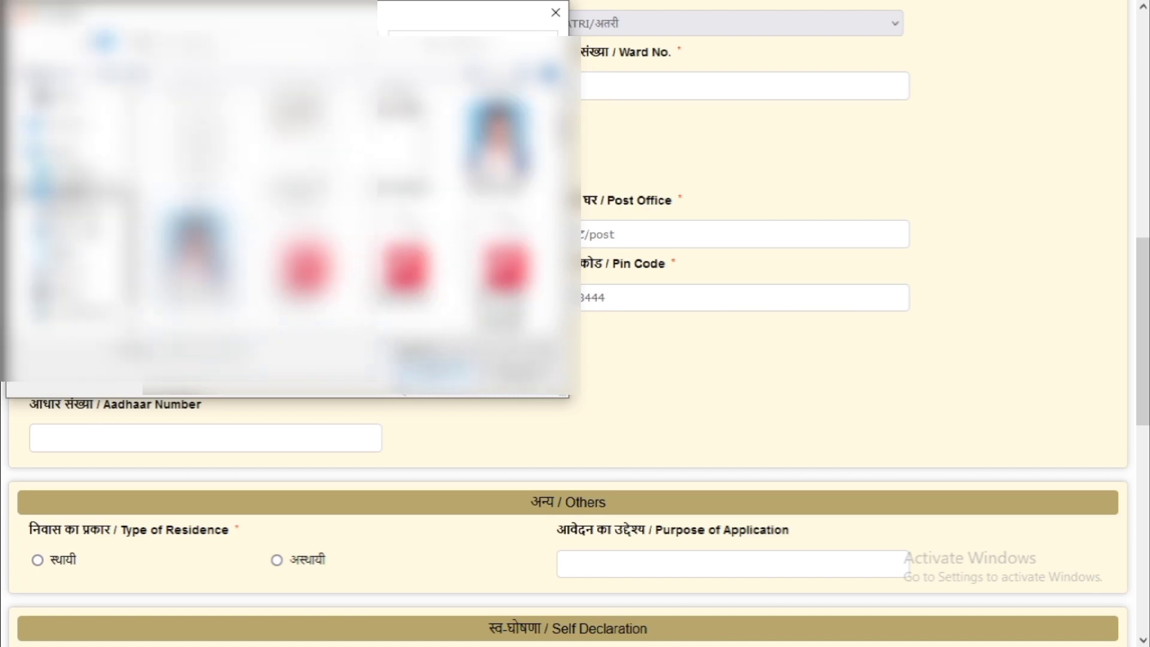
key(Return)
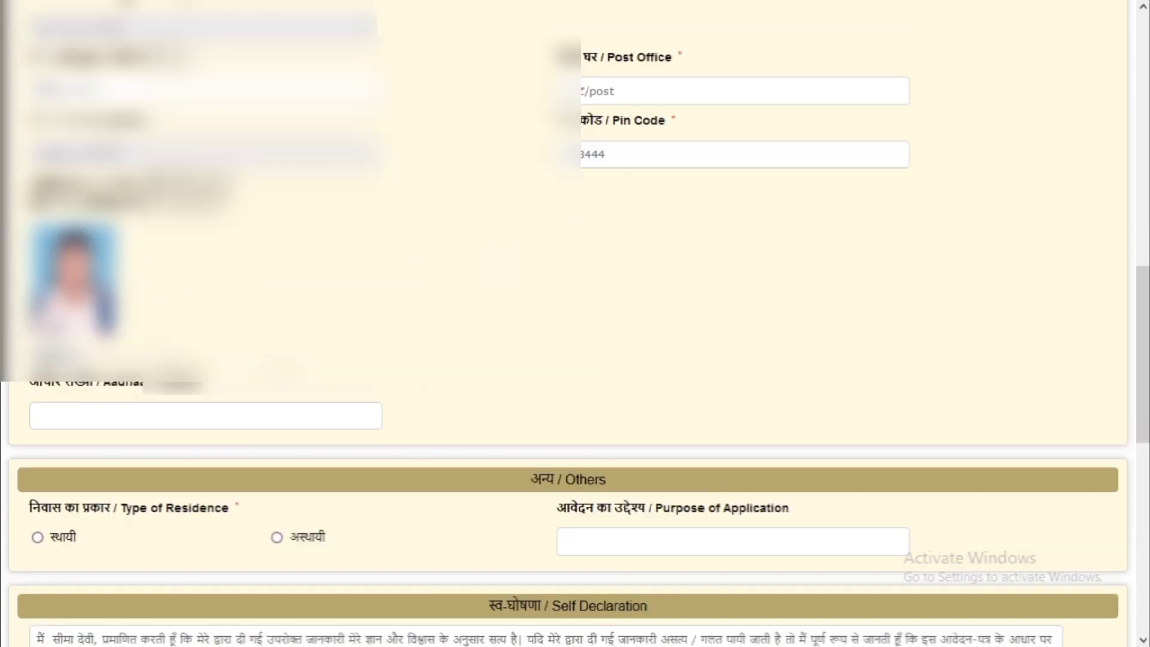
scroll(96, 267, down, 2)
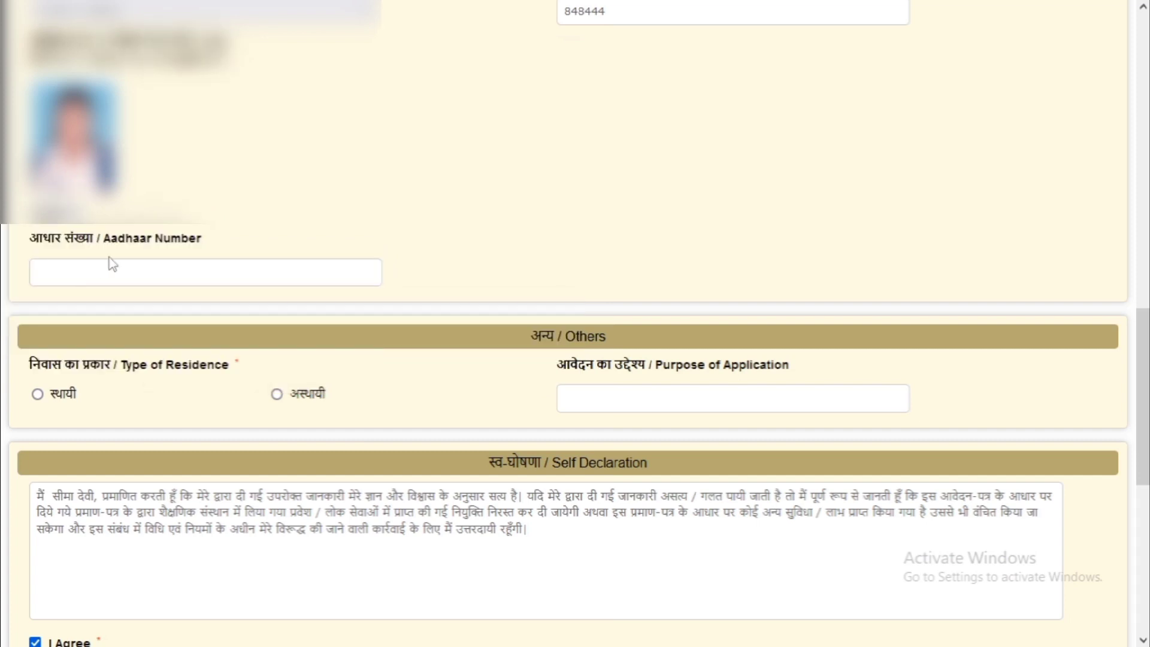
Set residence type to स्थायी, enter the word-verification characters, and proceed, confirming with OK
scroll(108, 264, down, 2)
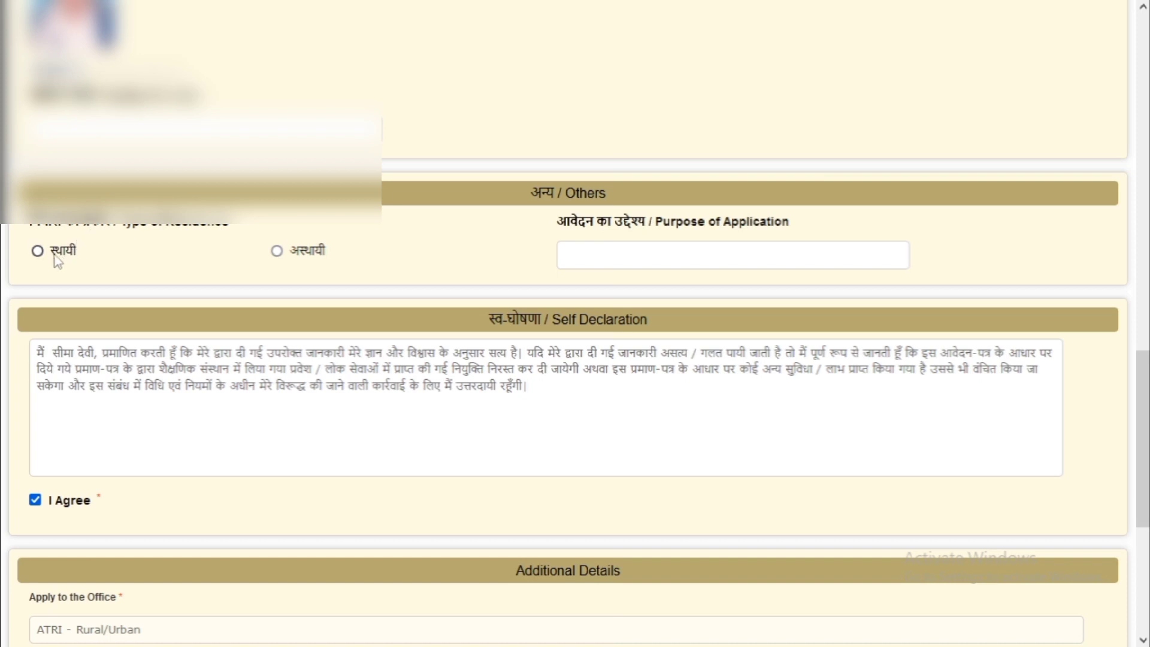
click(57, 258)
scroll(419, 449, down, 5)
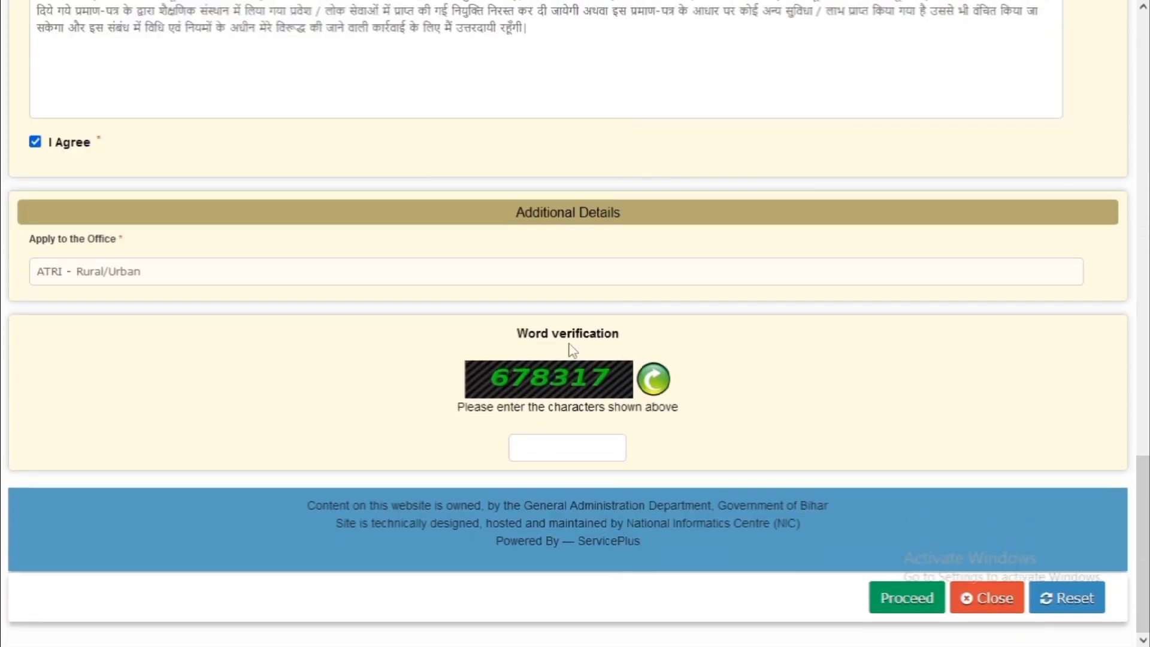
click(520, 451)
text(678317)
click(915, 598)
click(650, 379)
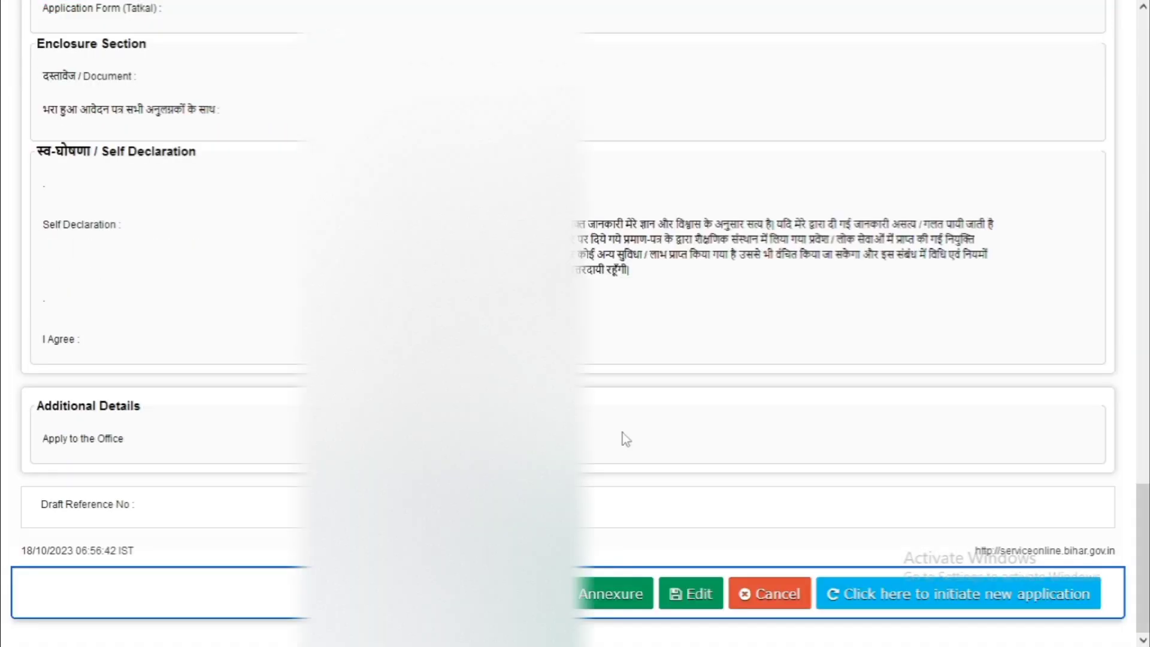
Scroll up through the draft preview to the 'Application not yet submitted' notice
scroll(623, 435, up, 20)
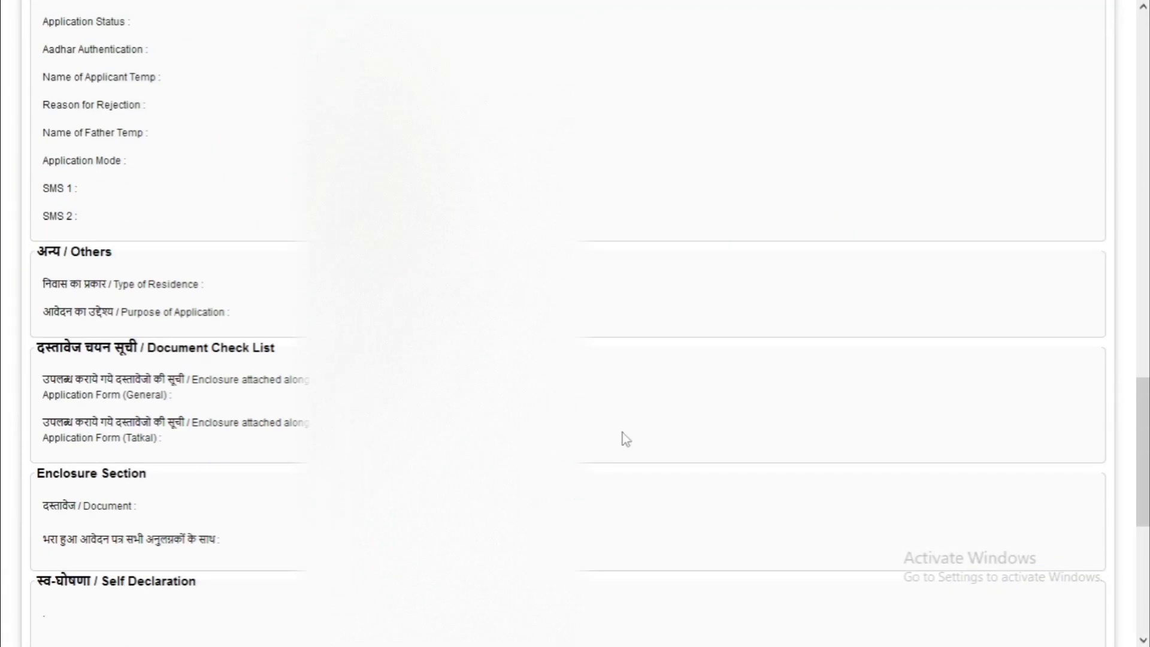
scroll(622, 432, up, 5)
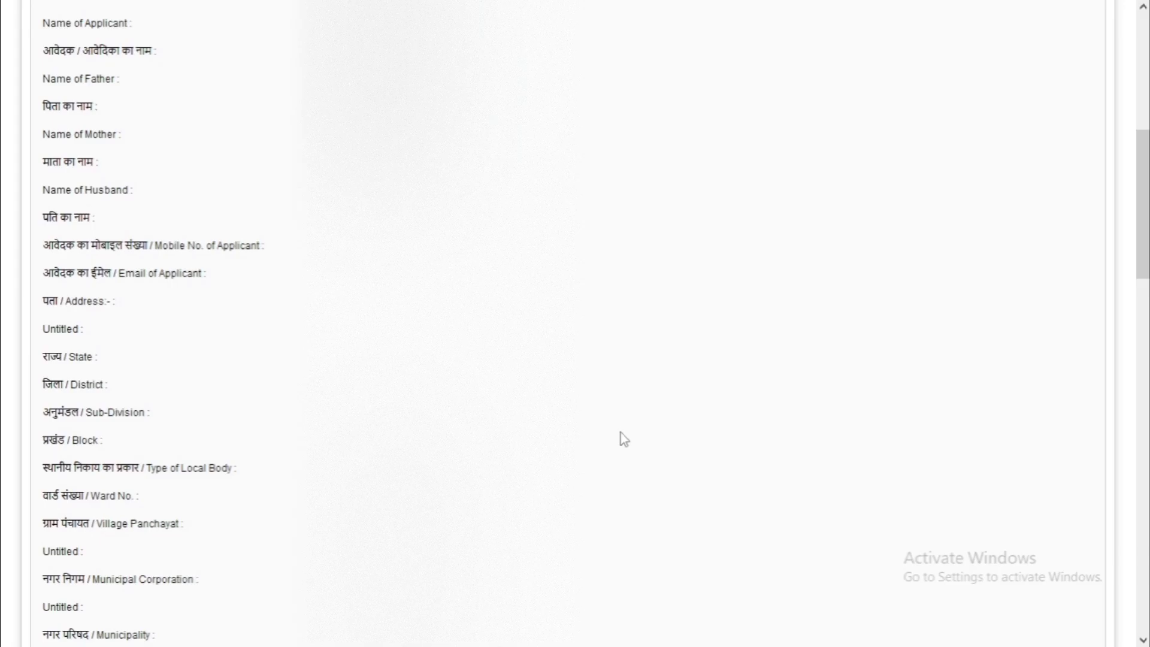
scroll(621, 433, up, 5)
scroll(629, 424, up, 3)
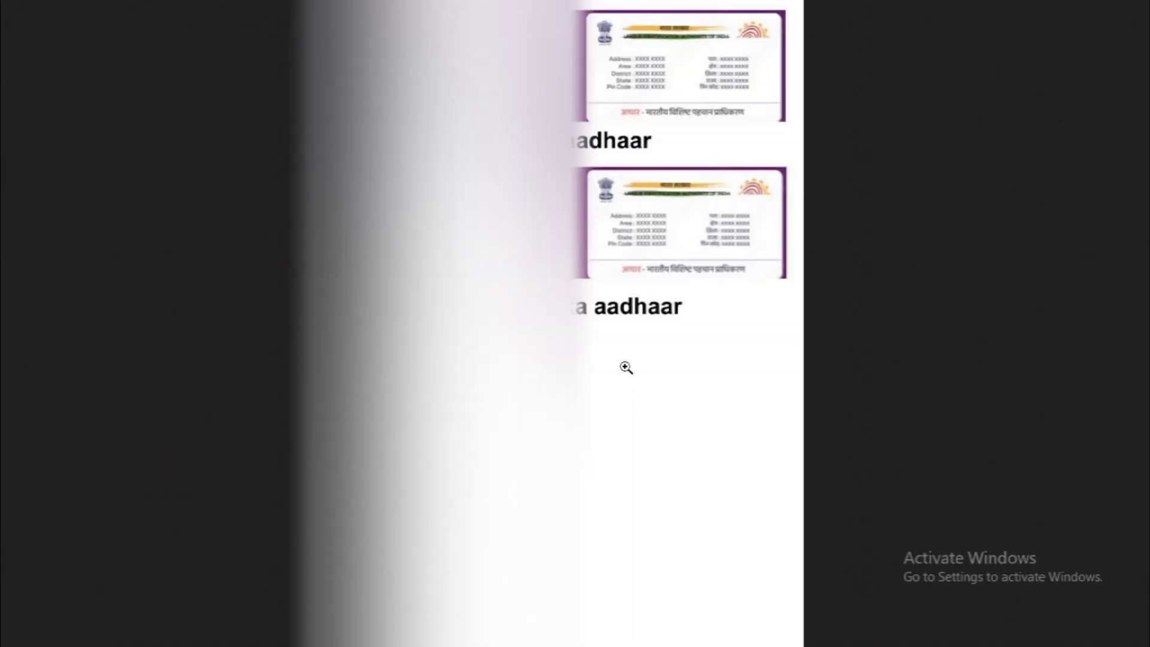
click(660, 252)
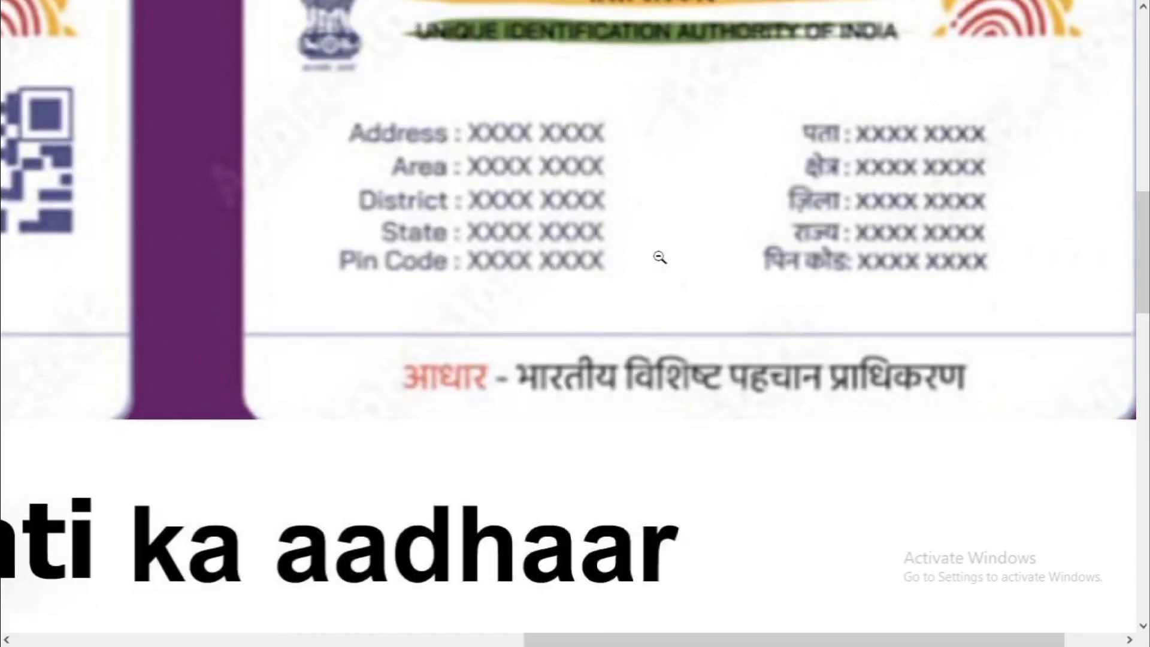
click(660, 257)
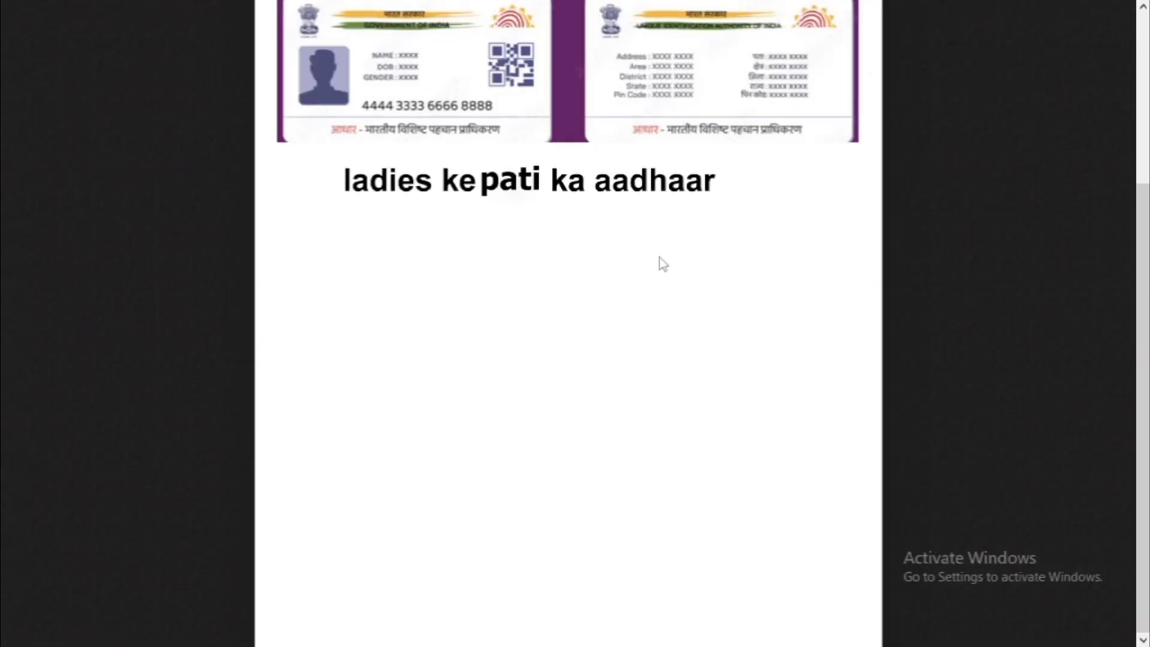
scroll(572, 234, up, 4)
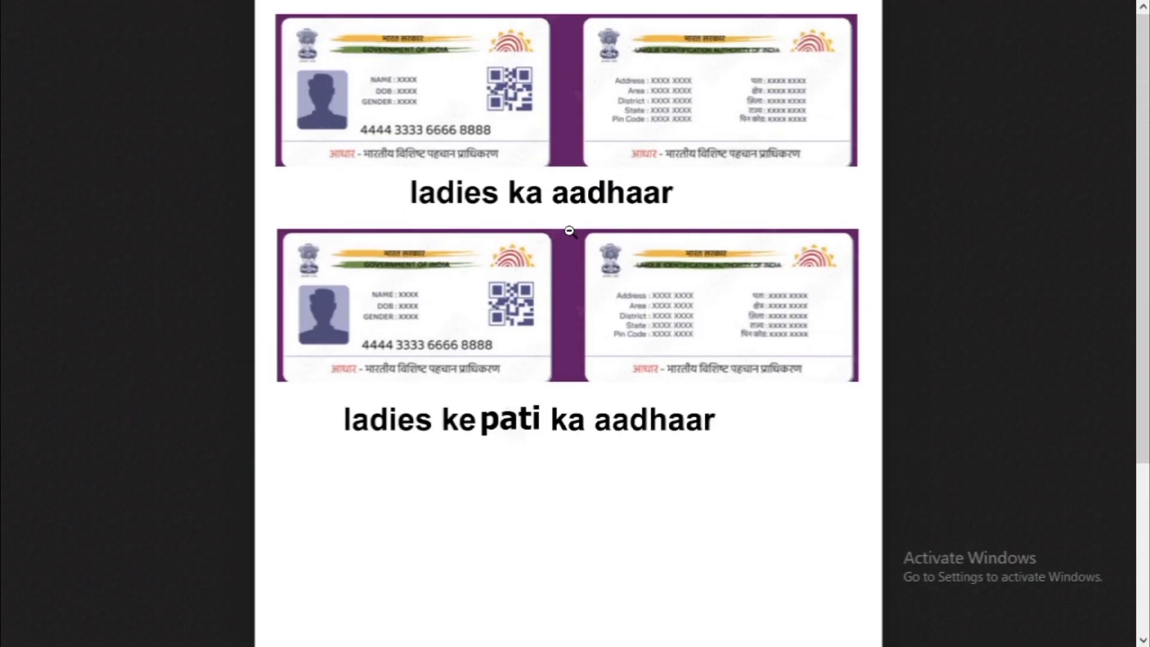
ctrl+scroll(569, 230, up, 3)
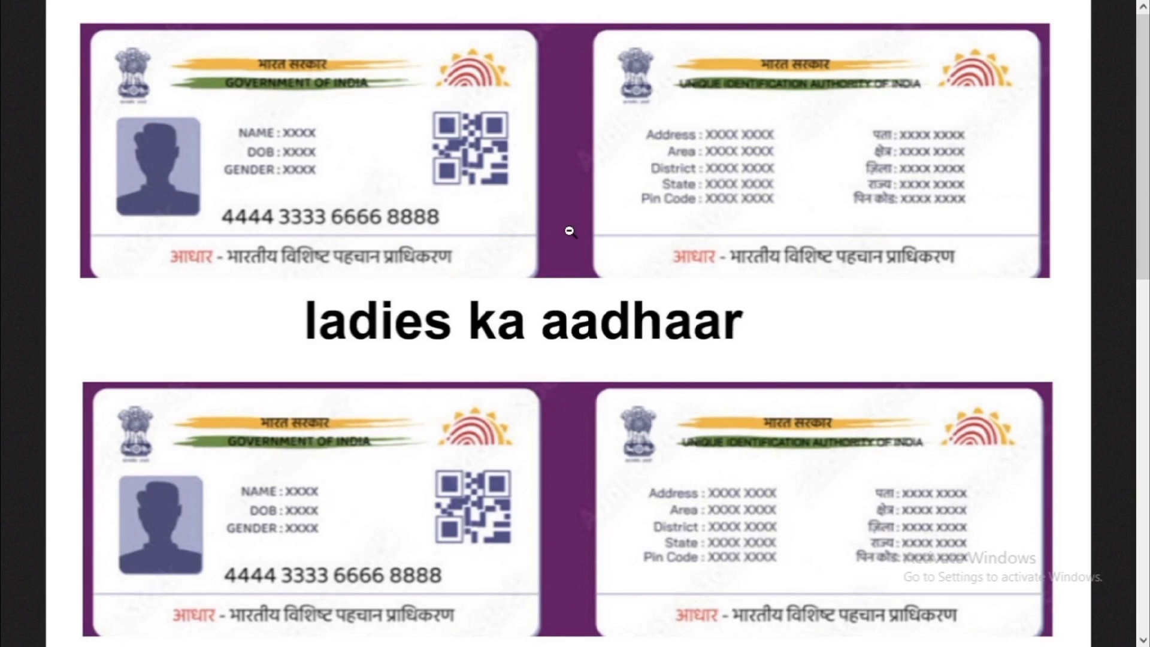
scroll(570, 230, down, 3)
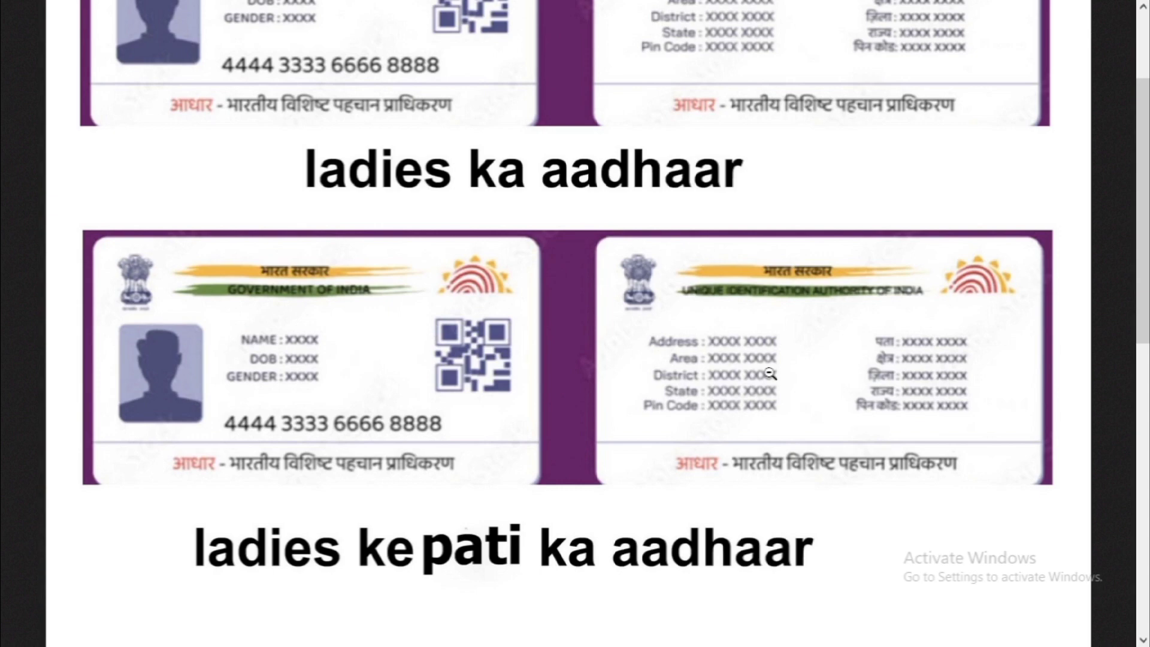
scroll(770, 374, up, 5)
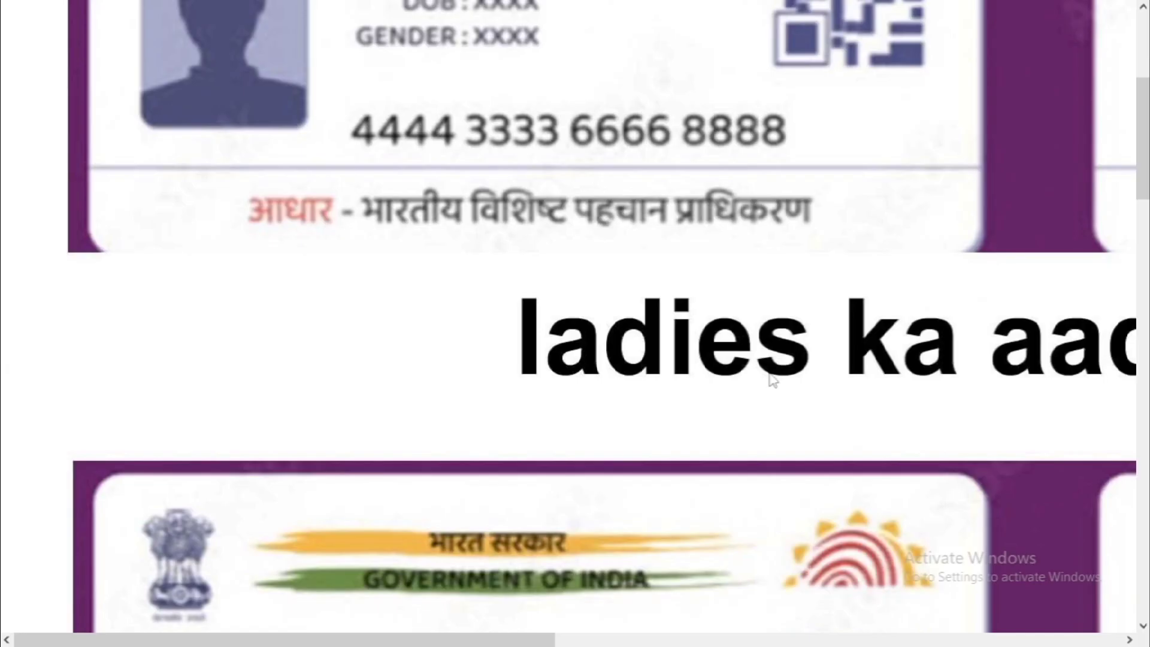
scroll(772, 378, down, 5)
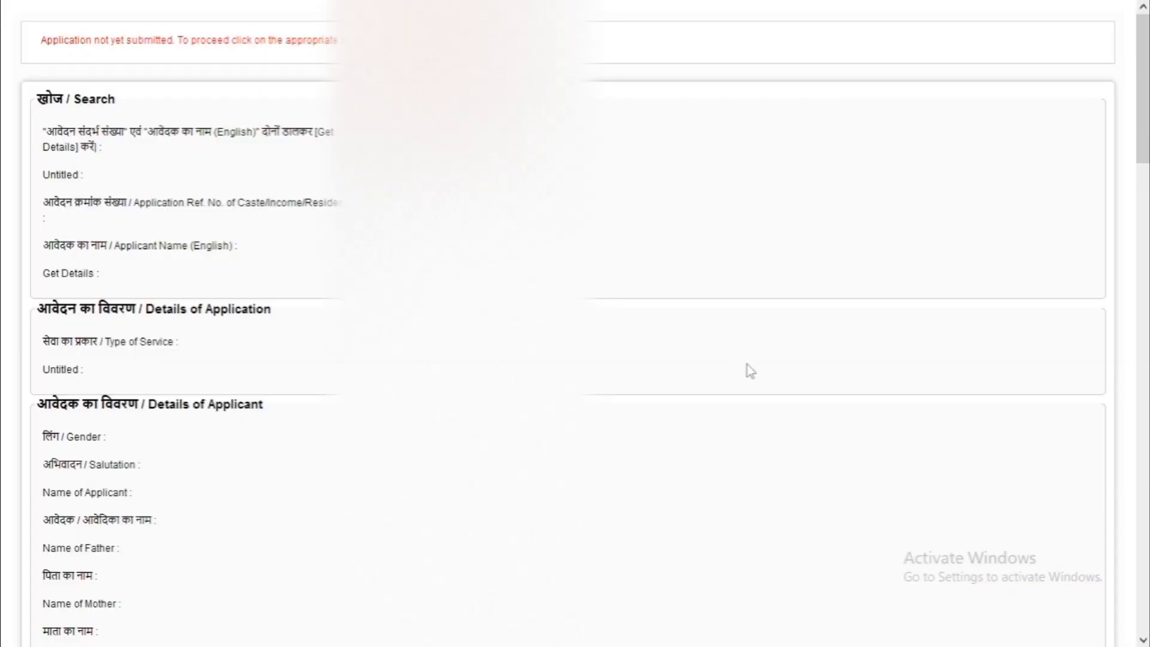
Under Annexure, choose आधार कार्ड, upload aadhaar t.jpg and save the annexure
scroll(746, 369, down, 12)
scroll(727, 379, down, 15)
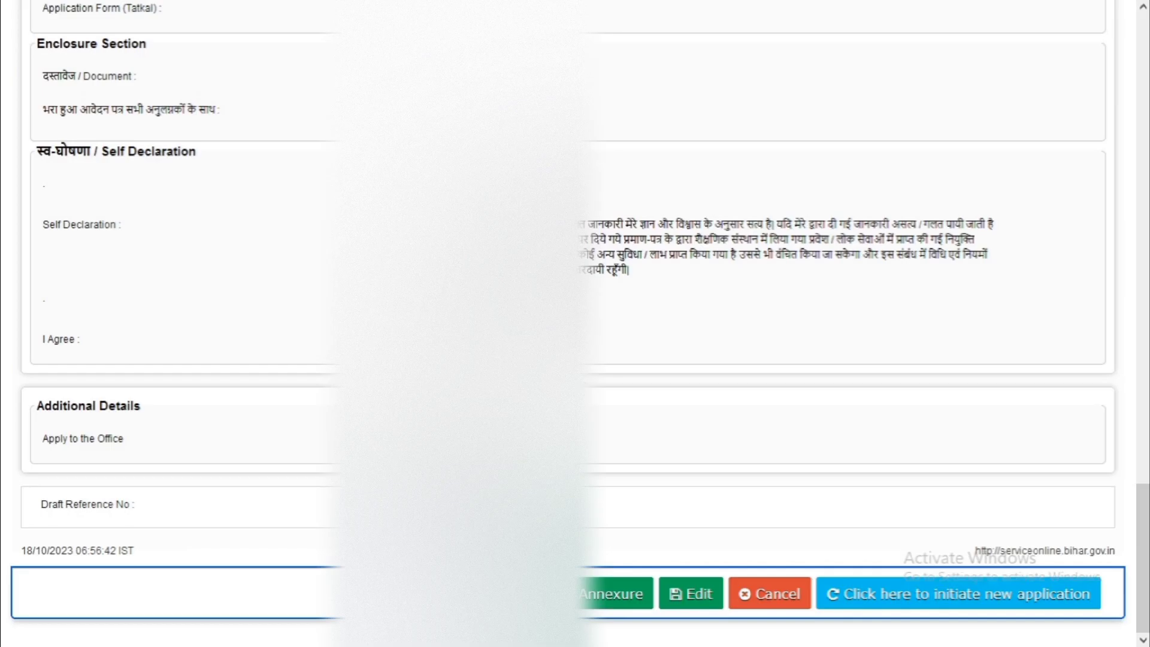
click(583, 598)
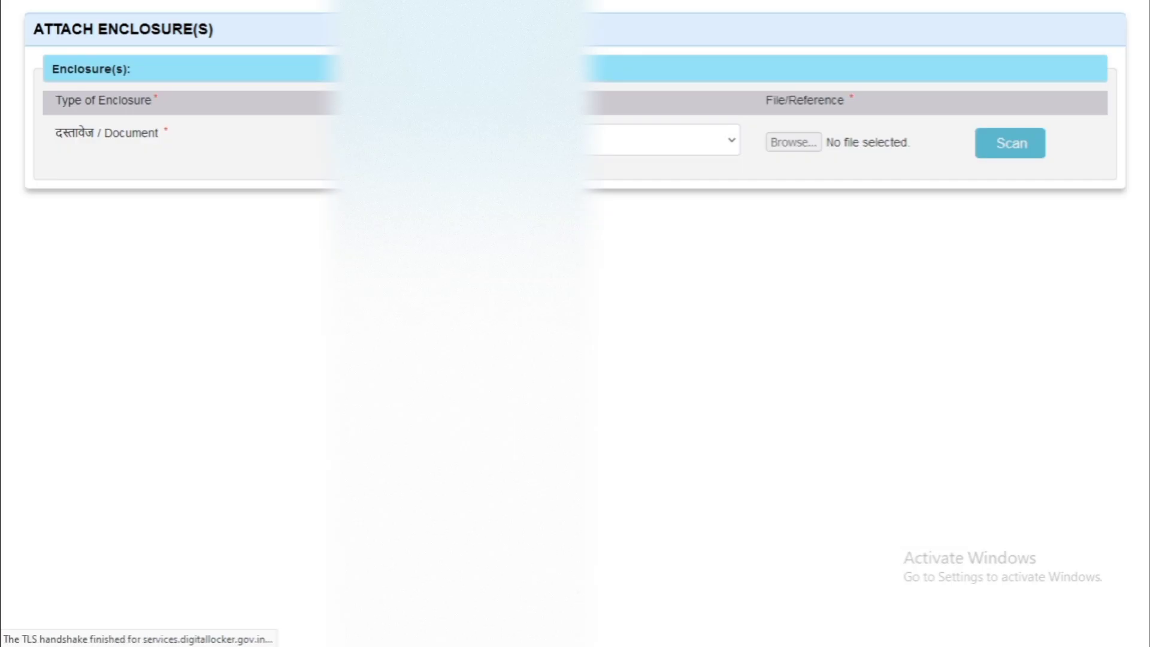
click(498, 141)
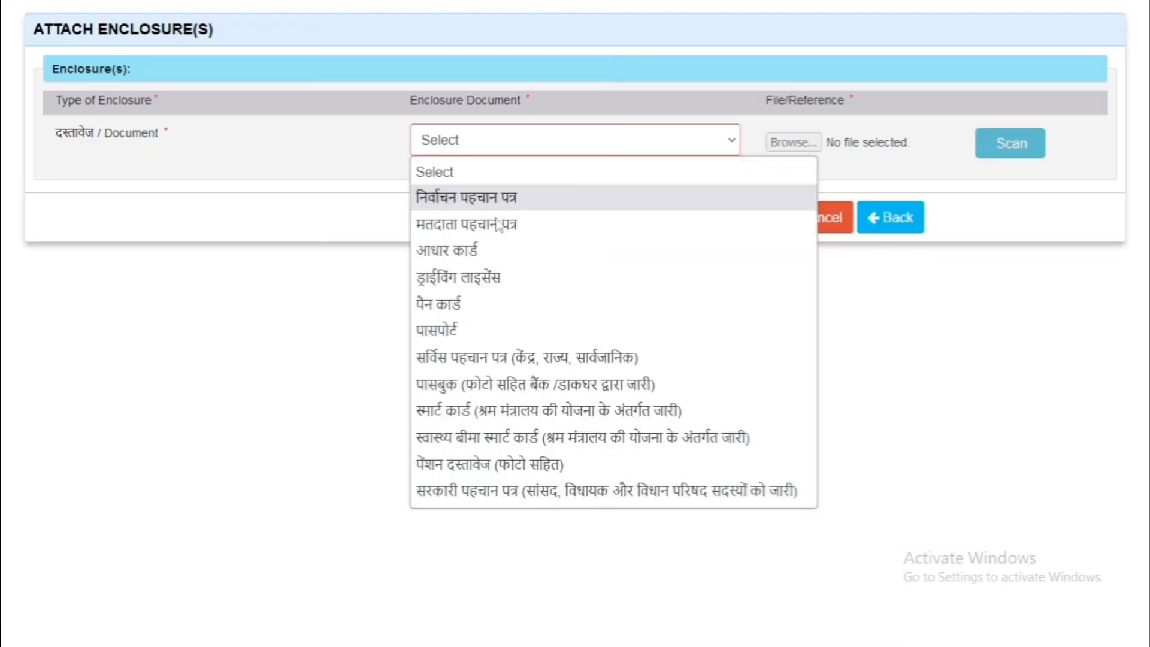
click(466, 254)
click(799, 141)
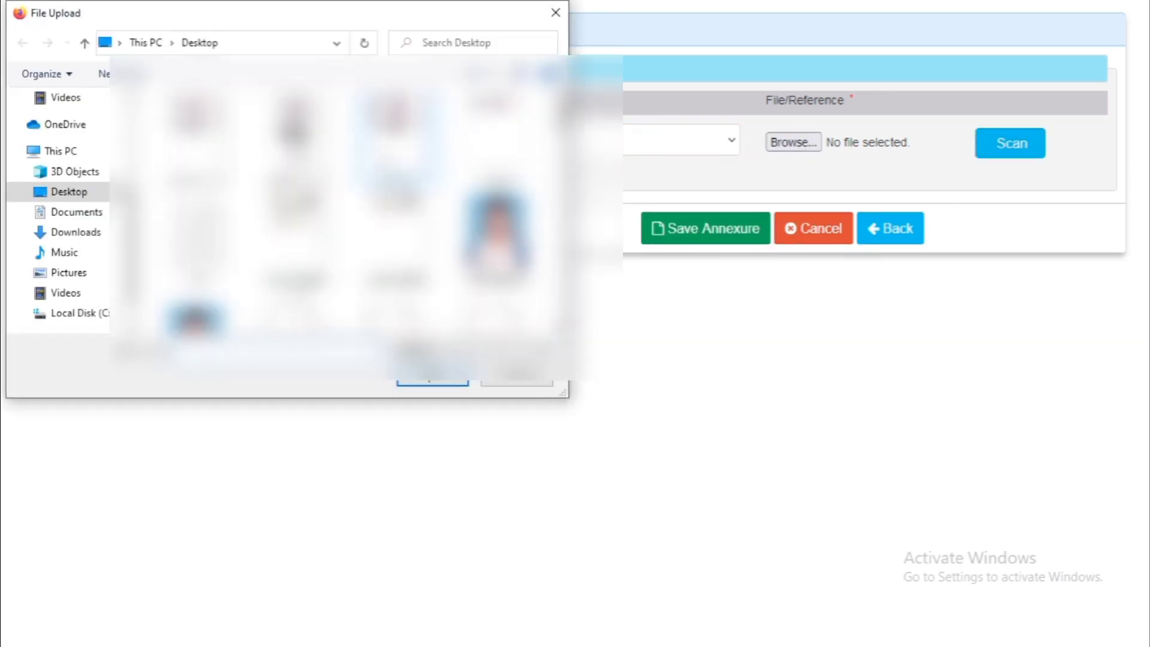
double_click(397, 144)
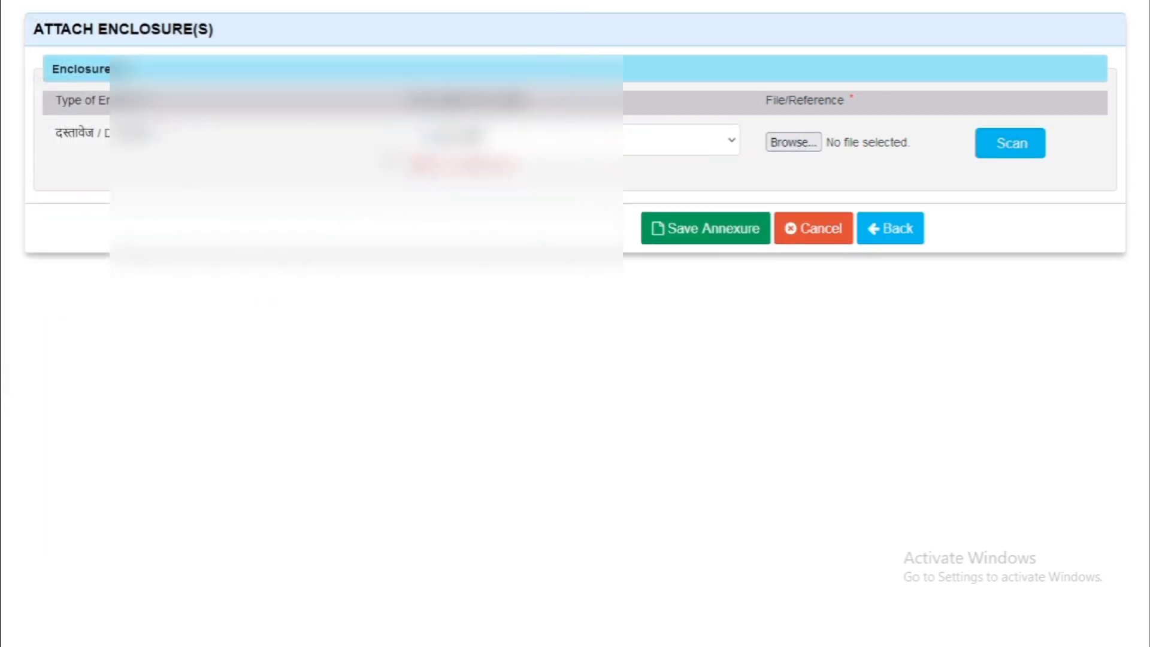
click(676, 230)
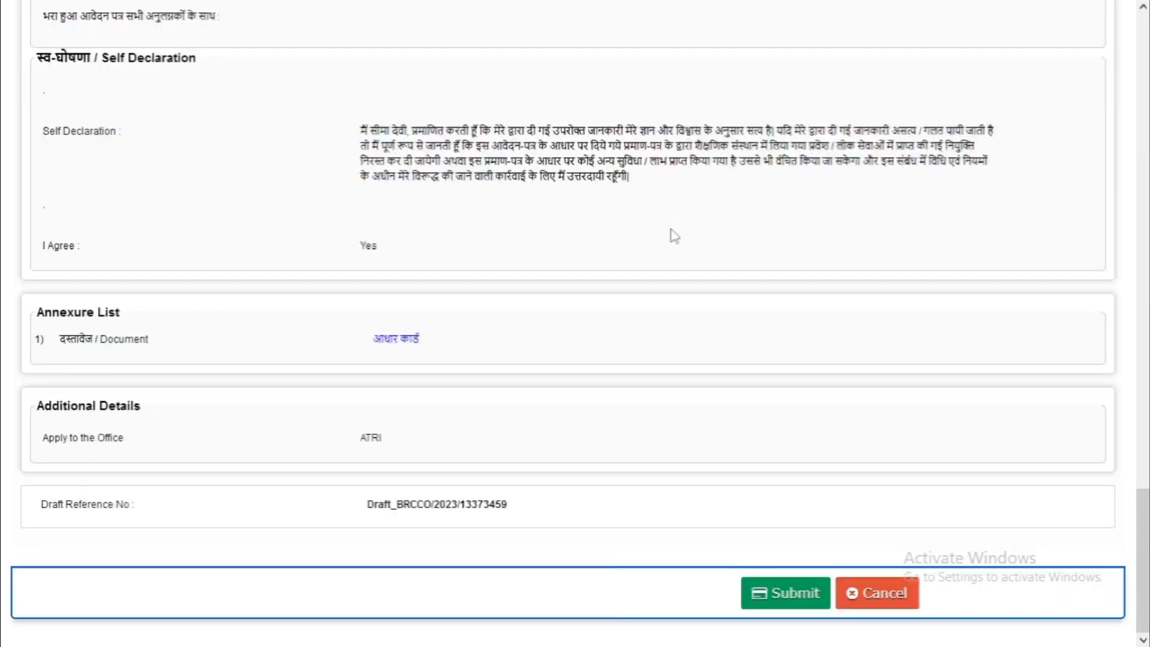
Check the Aadhaar annexure and ATRI office on the draft, then cancel and confirm with OK
scroll(671, 234, up, 20)
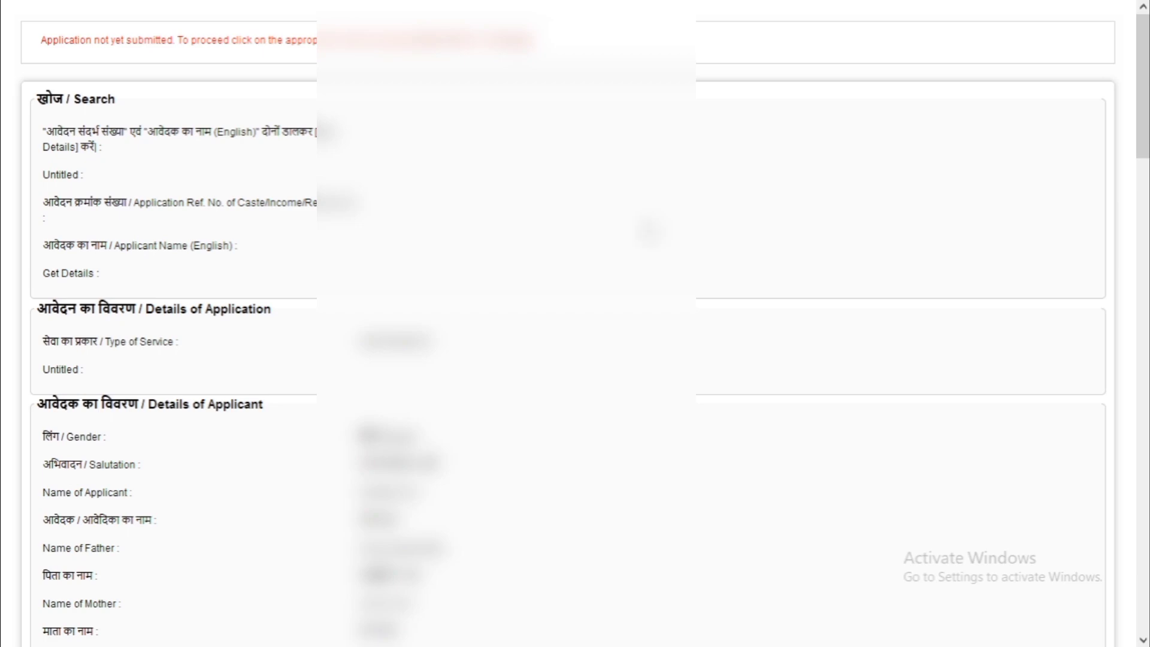
scroll(649, 232, down, 20)
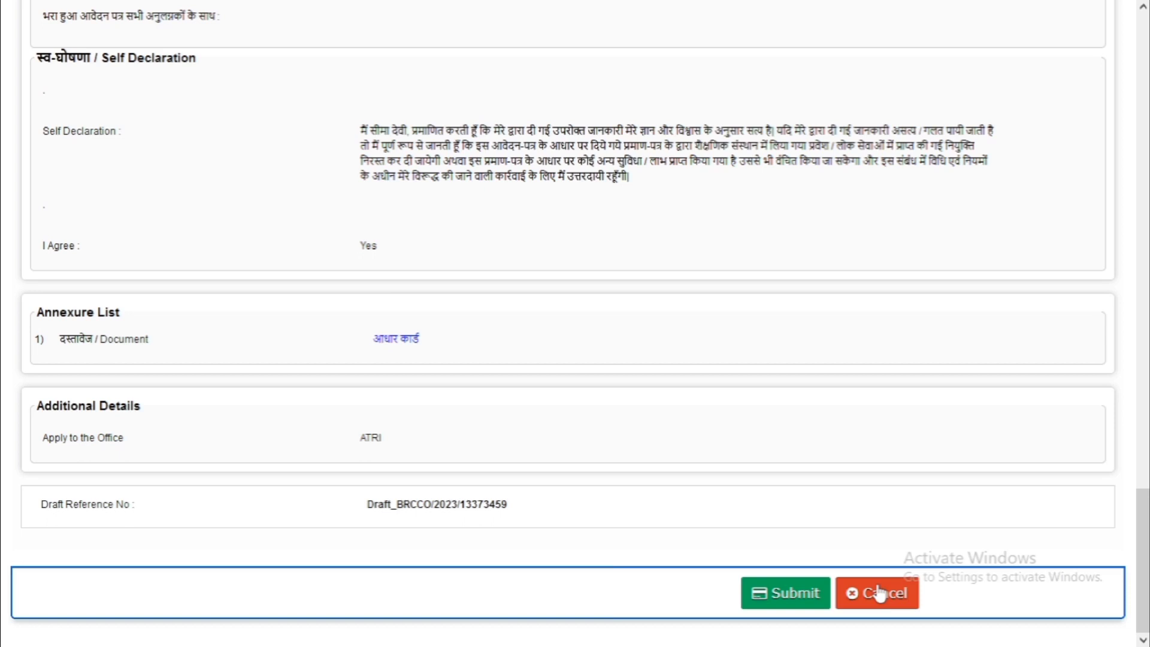
drag(357, 450, 396, 457)
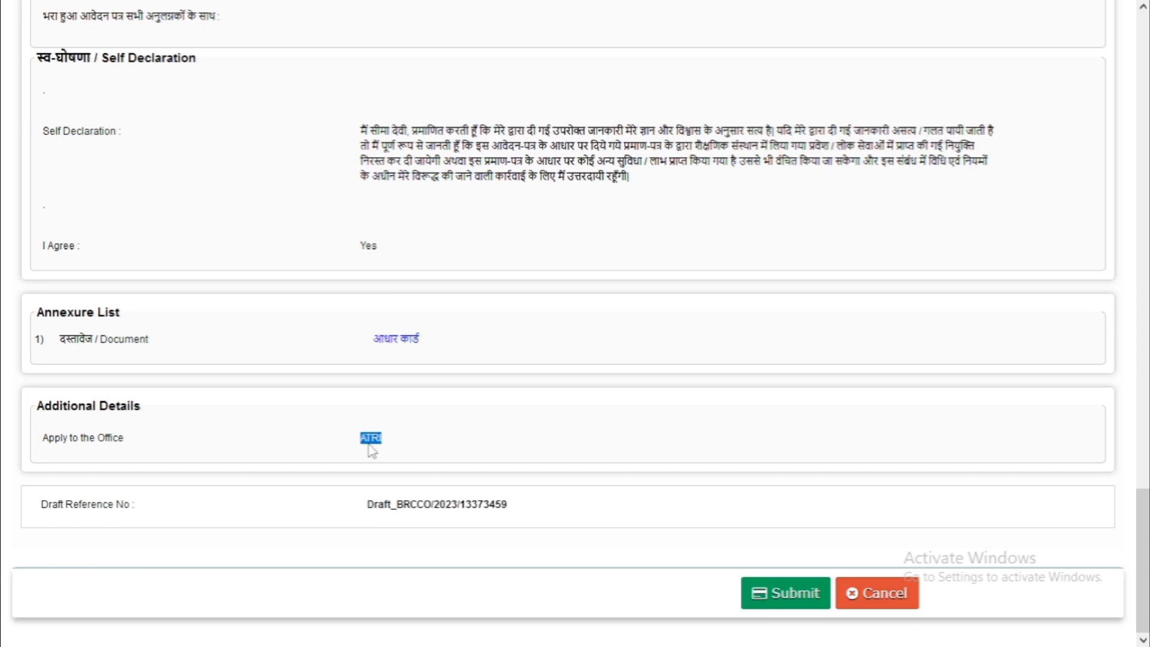
click(875, 594)
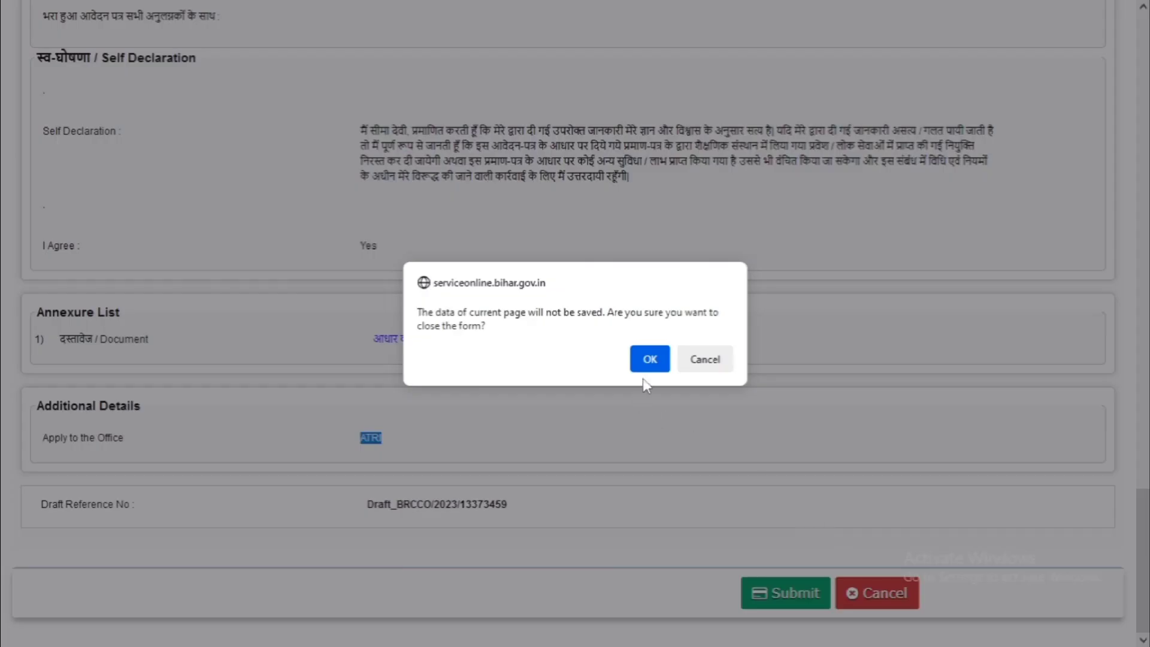
click(652, 358)
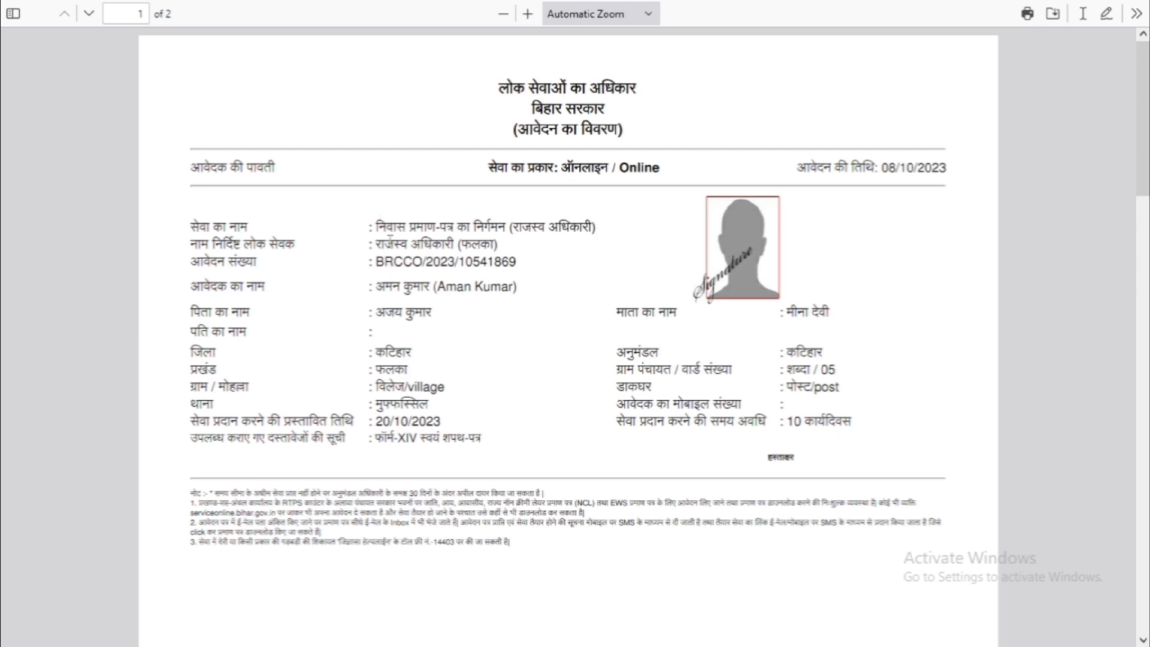
Scroll the acknowledgment PDF to page 2 and back, highlighting then clearing the service name
drag(385, 226, 441, 232)
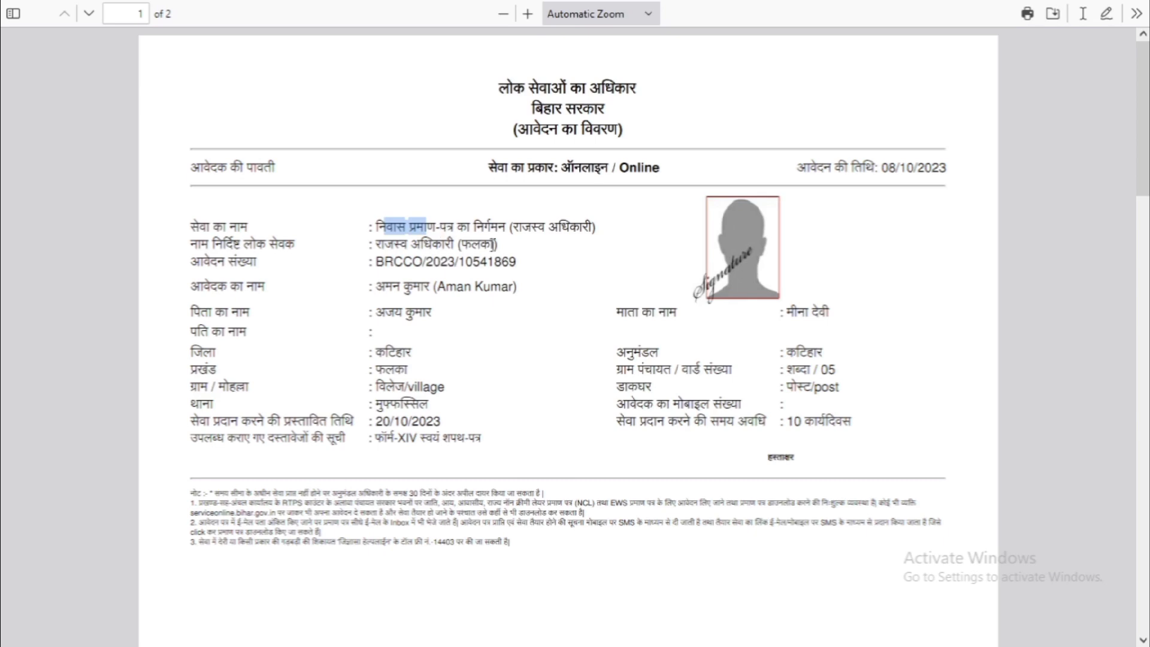
scroll(596, 293, down, 12)
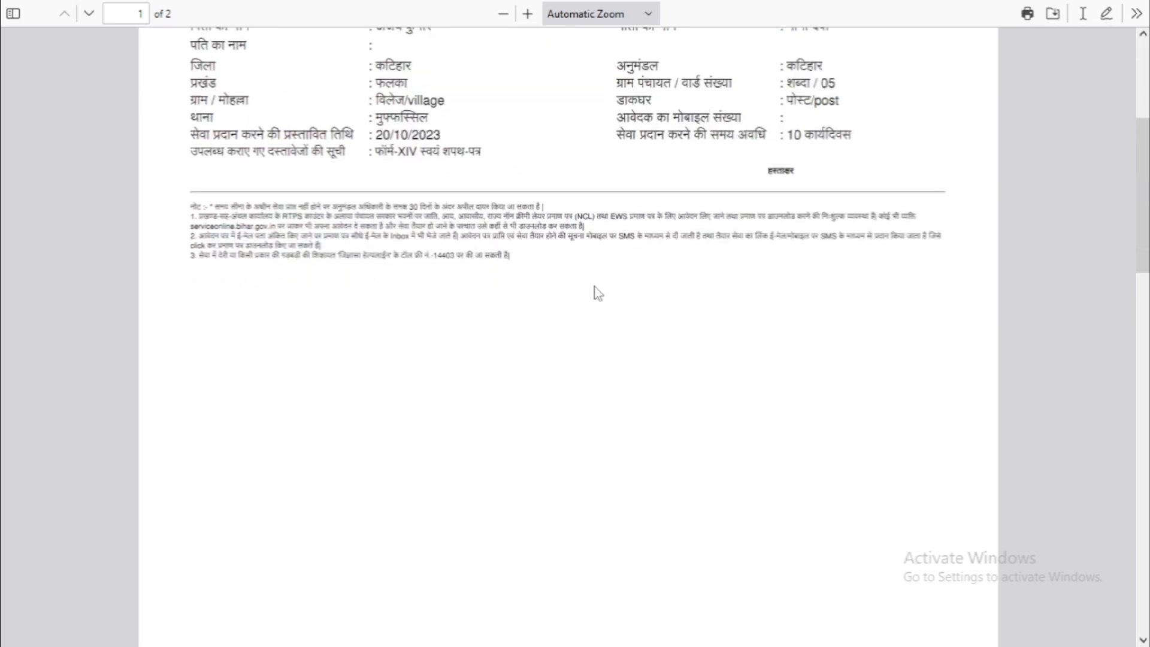
scroll(594, 300, down, 10)
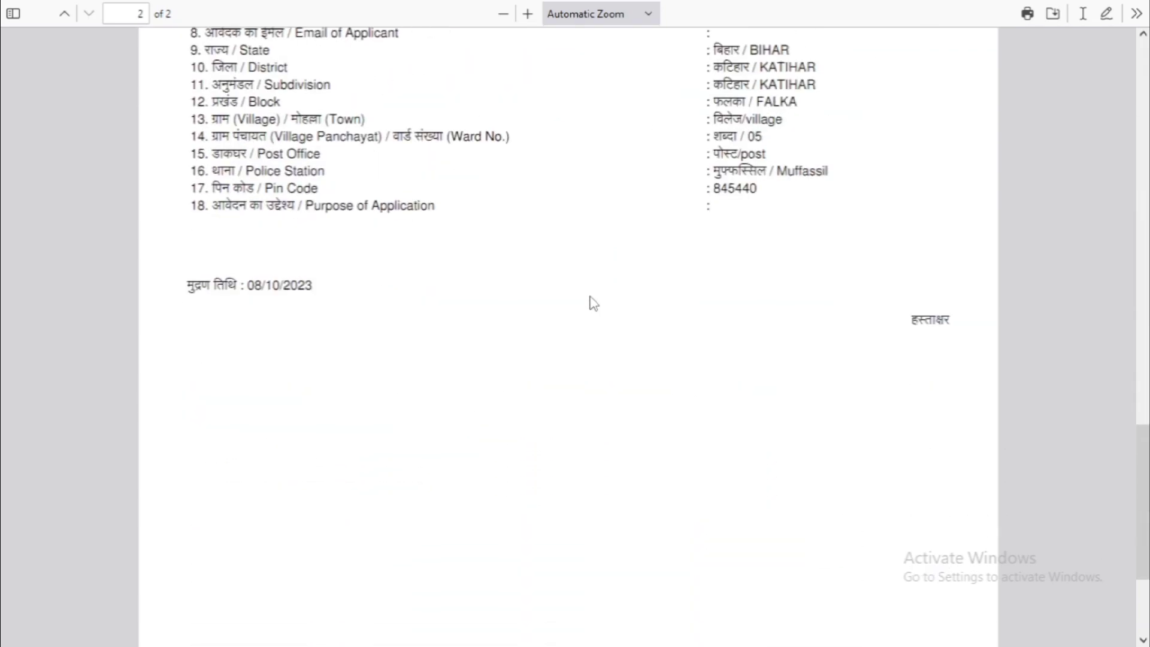
scroll(593, 303, up, 20)
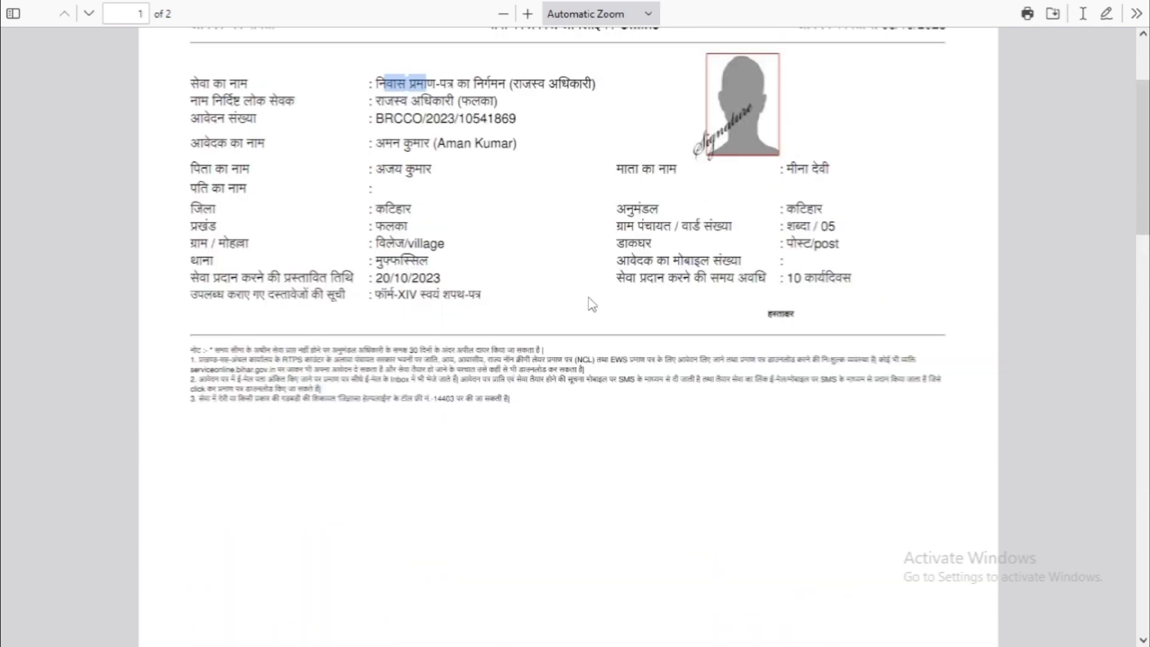
scroll(592, 305, up, 3)
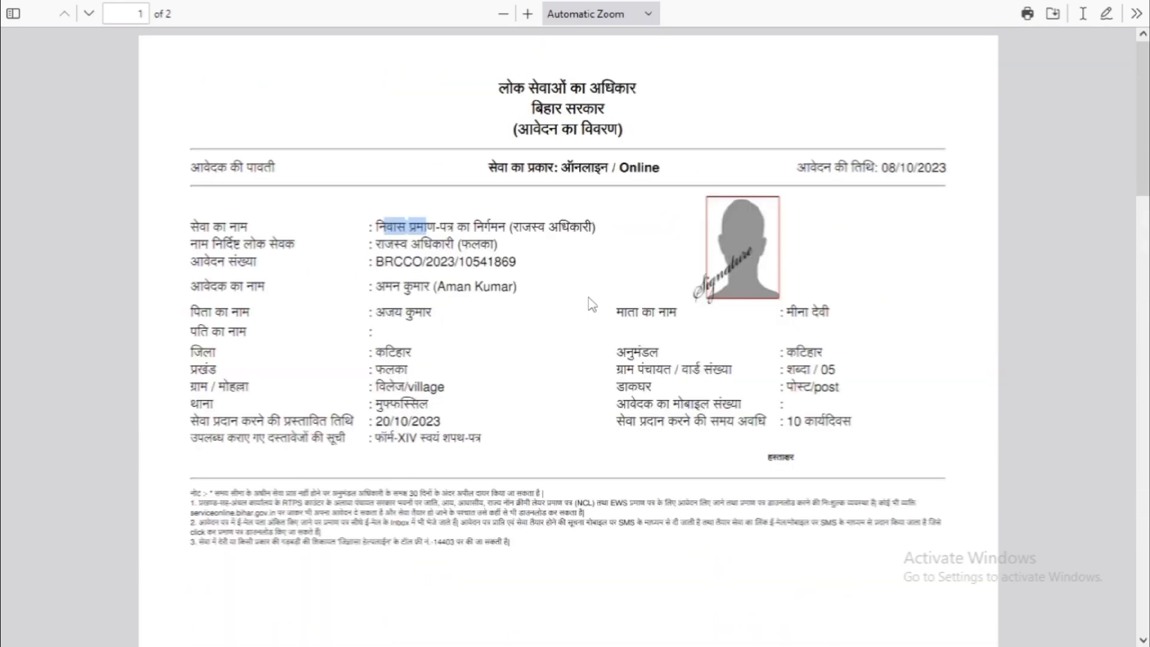
click(588, 298)
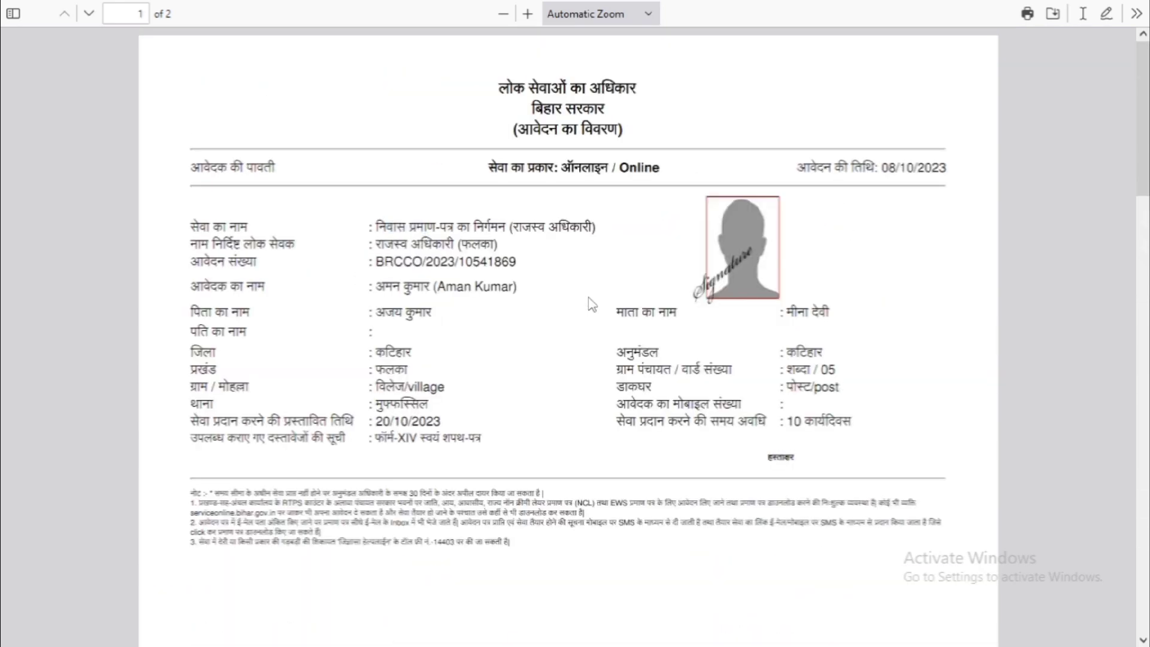